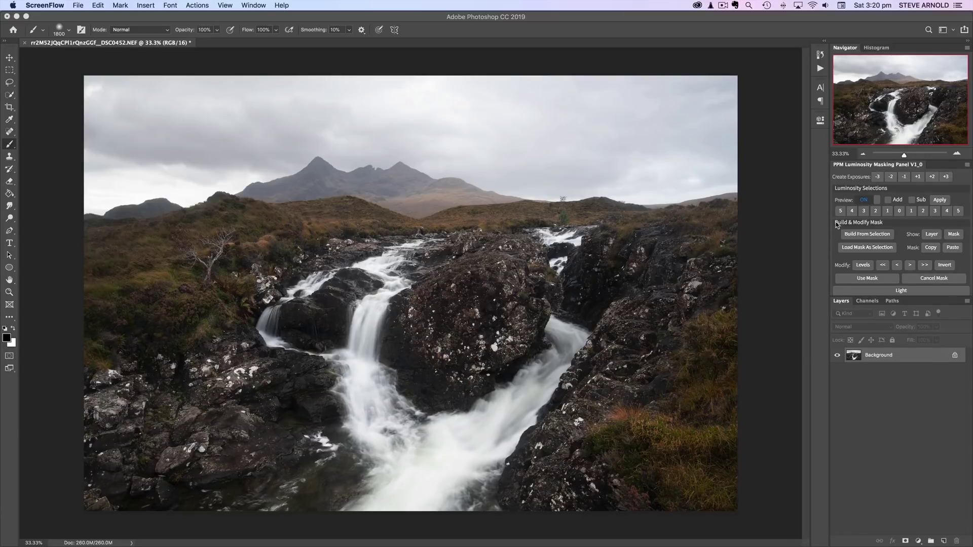
- Add a darkening curve adjustment layer and pull its midpoint down to input 127, output 84
{"action": "scroll", "coordinate": [860, 234], "scroll_direction": "down", "scroll_amount": 3}
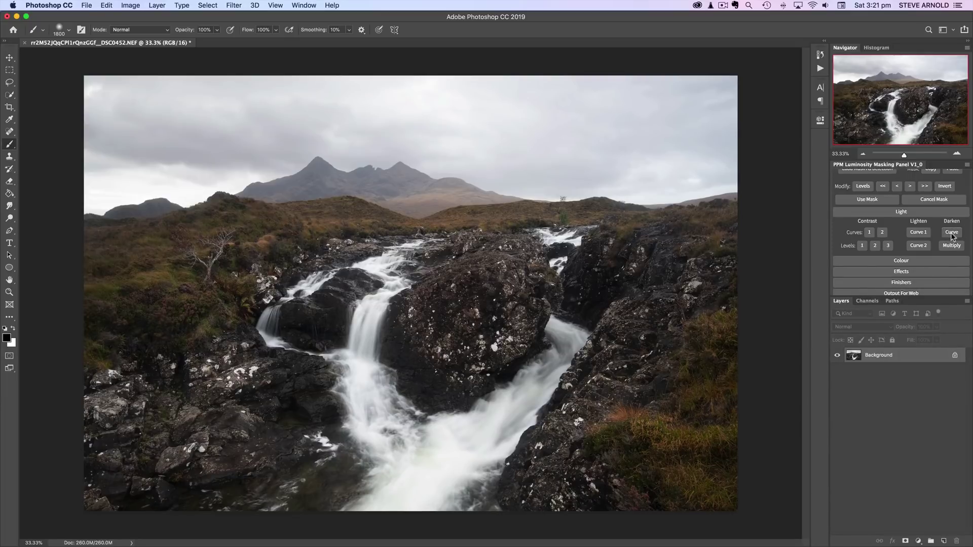
{"action": "left_click", "coordinate": [952, 234]}
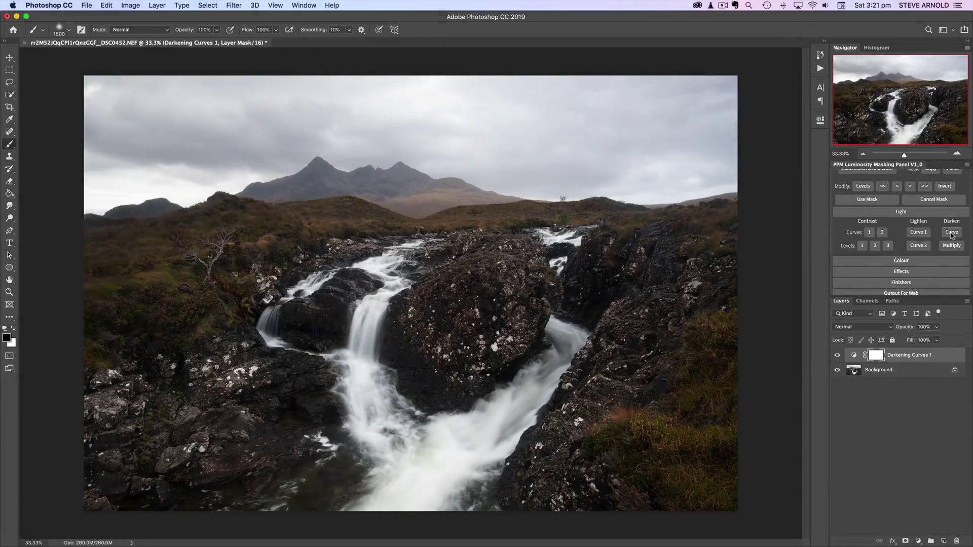
{"action": "double_click", "coordinate": [854, 357]}
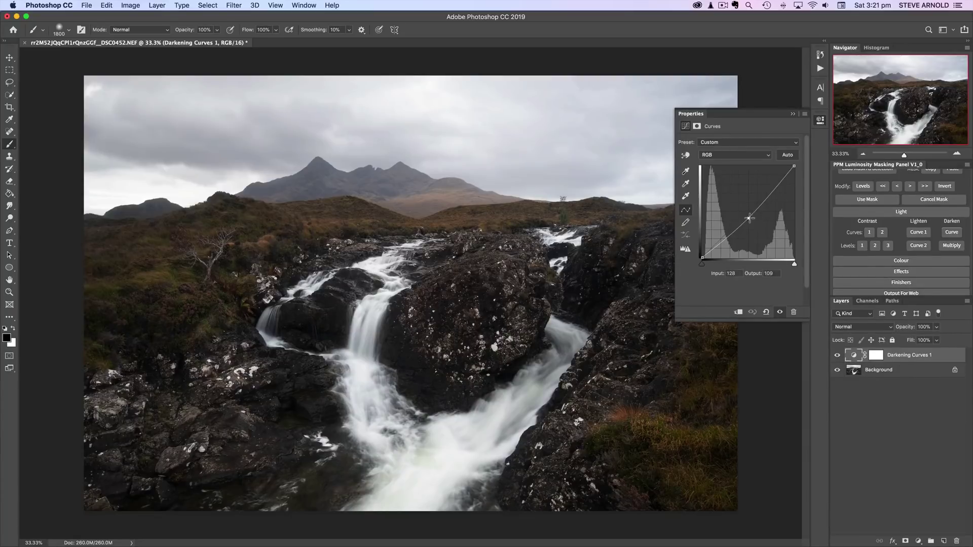
{"action": "left_click_drag", "start_coordinate": [749, 218], "coordinate": [748, 228]}
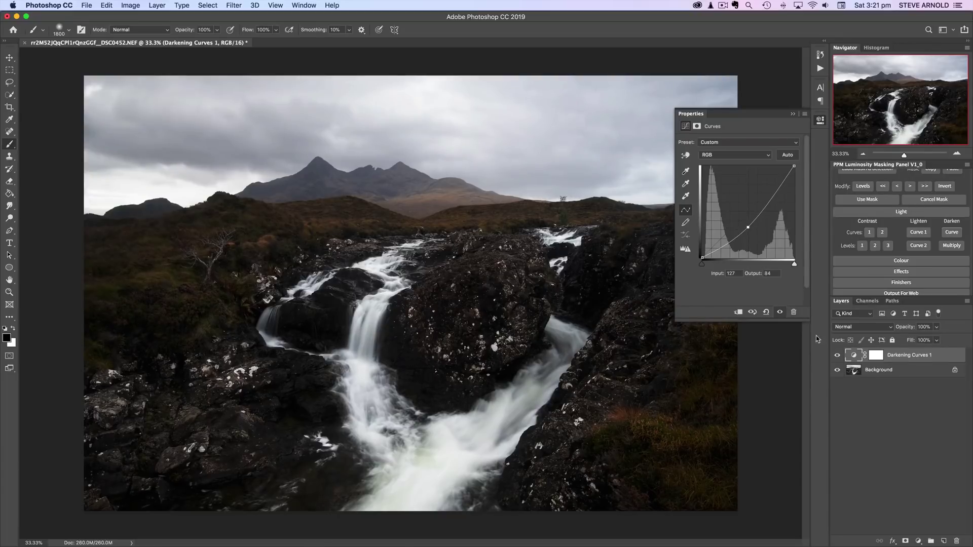
- Toggle the visibility of the Darkening Curves 1 layer to compare the image with and without the darkening
{"action": "left_click", "coordinate": [838, 355]}
{"action": "left_click", "coordinate": [838, 355]}
{"action": "left_click", "coordinate": [838, 356]}
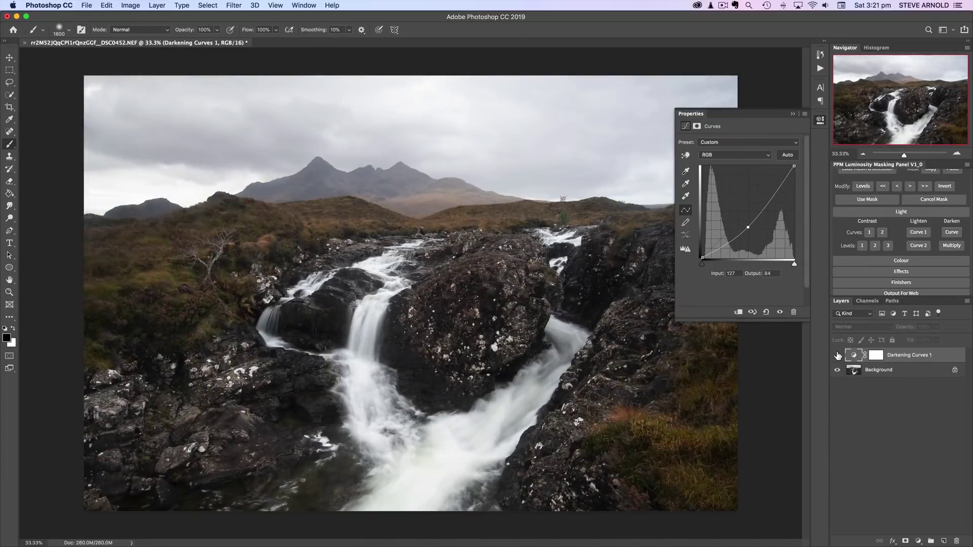
{"action": "left_click", "coordinate": [837, 355]}
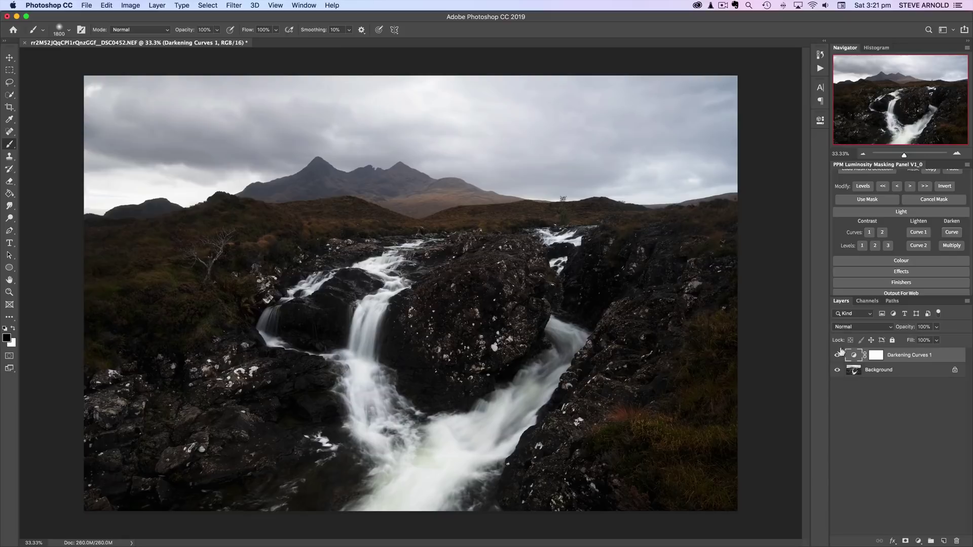
{"action": "left_click", "coordinate": [838, 355]}
{"action": "left_click", "coordinate": [839, 357]}
{"action": "left_click", "coordinate": [839, 357]}
{"action": "left_click", "coordinate": [839, 357]}
{"action": "left_click", "coordinate": [839, 357]}
{"action": "left_click", "coordinate": [838, 355]}
- Invert the layer mask of the Darkening Curves 1 layer to black
{"action": "left_click", "coordinate": [877, 356]}
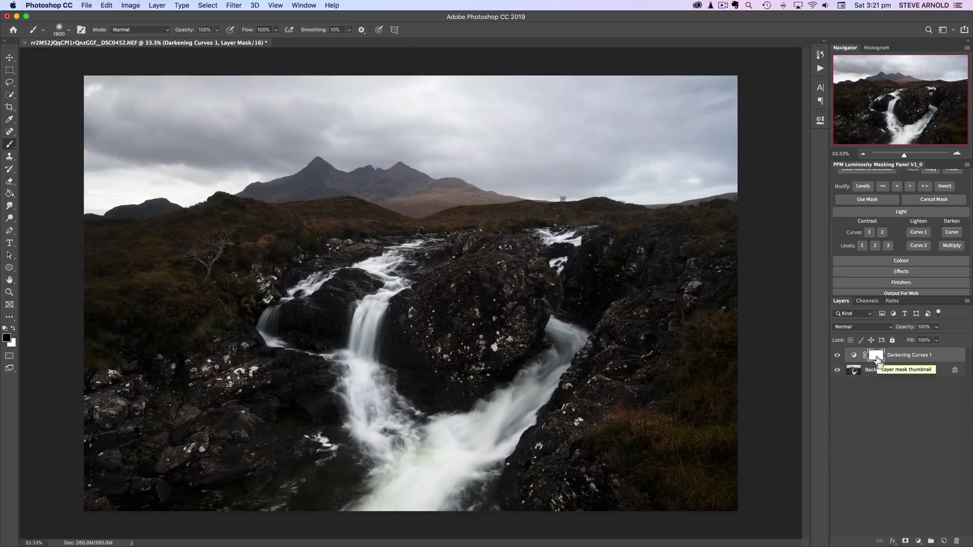
{"action": "key", "text": "super+i"}
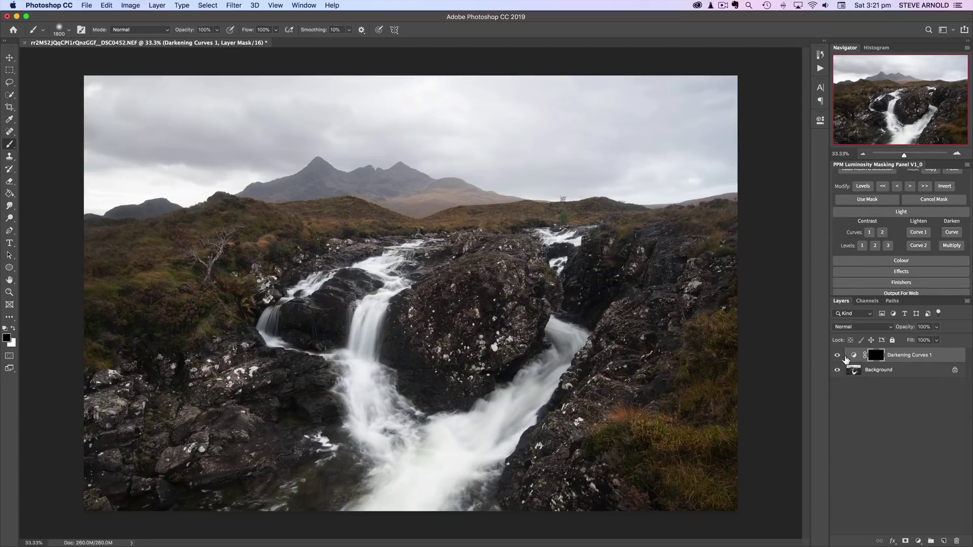
- Preview the brights 3 luminosity mask of the image and replace it with the broader brights 2 mask
{"action": "scroll", "coordinate": [911, 247], "scroll_direction": "up", "scroll_amount": 2}
{"action": "scroll", "coordinate": [911, 247], "scroll_direction": "up", "scroll_amount": 3}
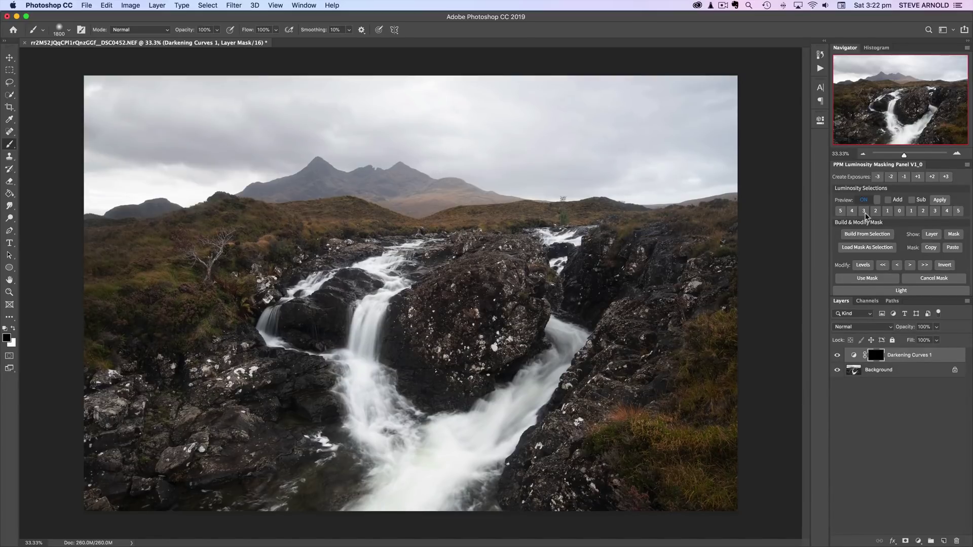
{"action": "left_click", "coordinate": [935, 211]}
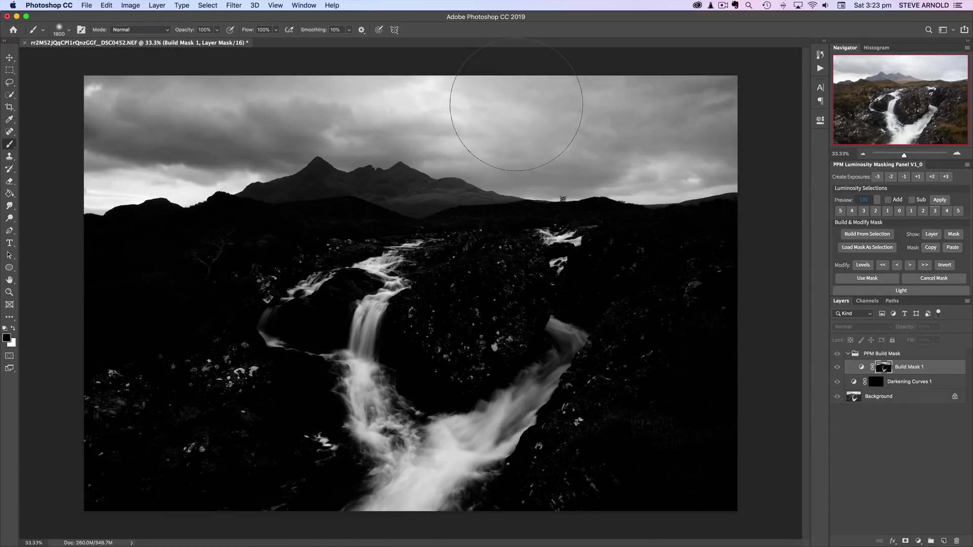
{"action": "left_click", "coordinate": [924, 211]}
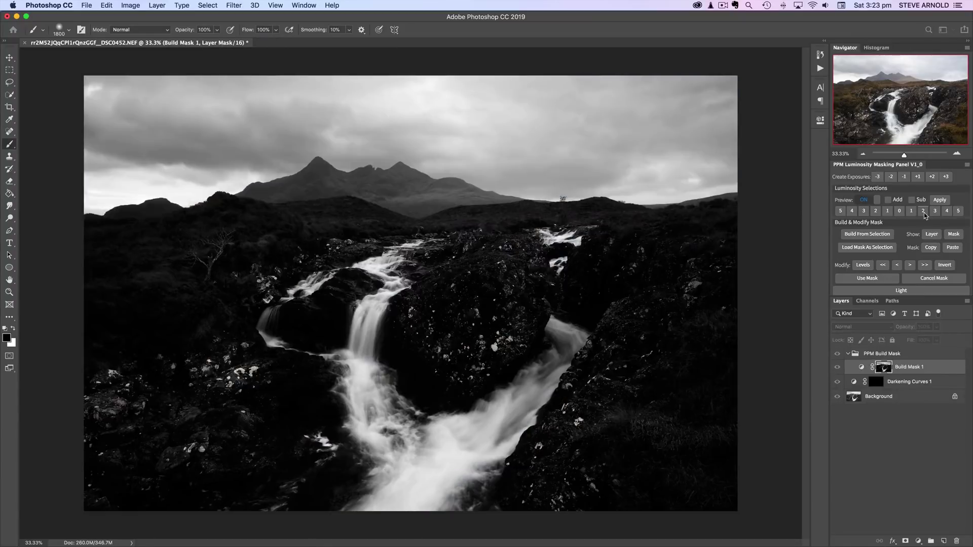
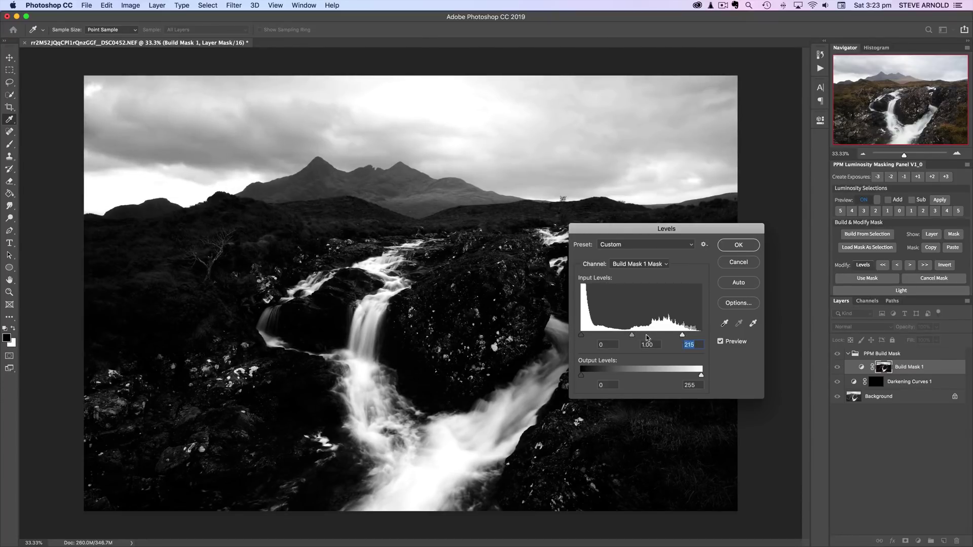
- Refine the Build Mask 1 mask with Levels inputs 30, 0.84 and 199, and load it as a selection with Use Mask
{"action": "left_click_drag", "start_coordinate": [637, 335], "coordinate": [675, 335]}
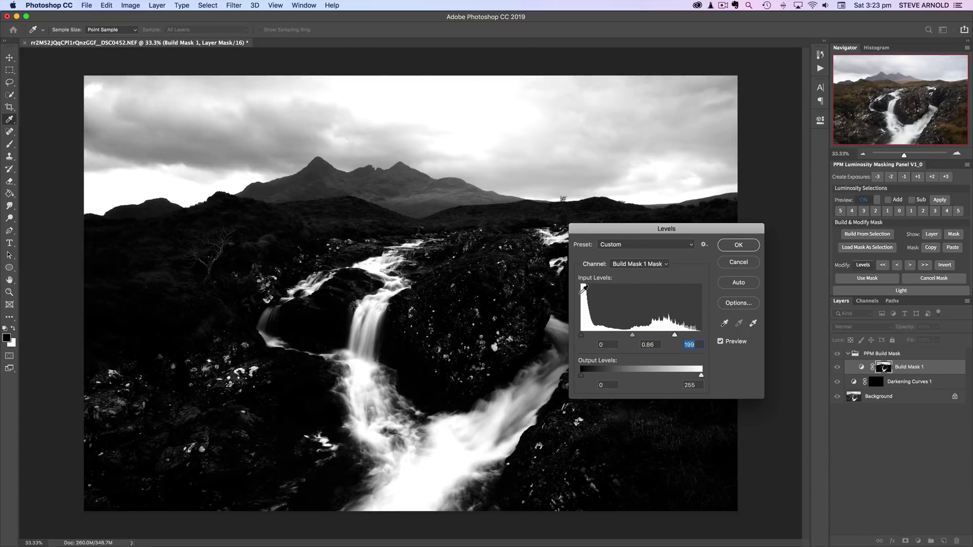
{"action": "left_click_drag", "start_coordinate": [590, 335], "coordinate": [640, 337]}
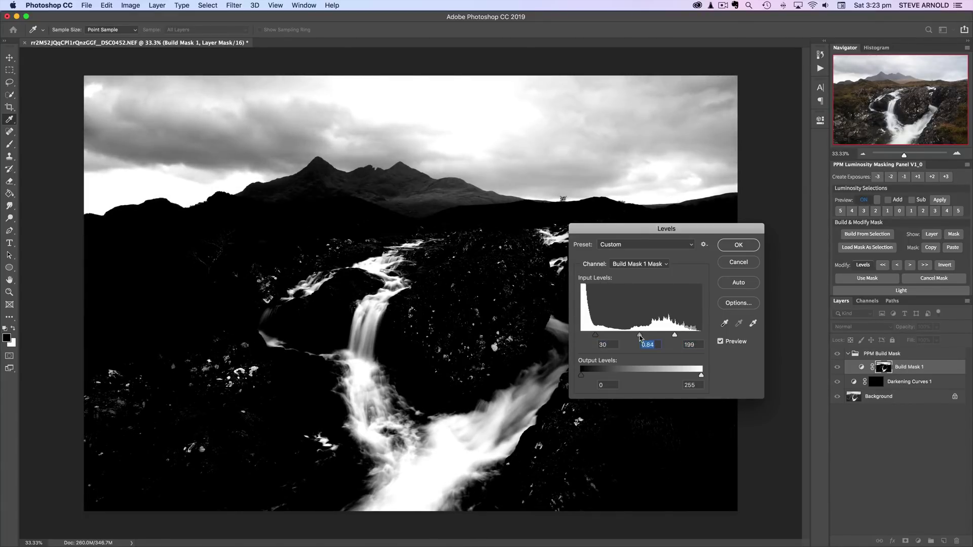
{"action": "left_click", "coordinate": [744, 247]}
{"action": "left_click", "coordinate": [867, 278]}
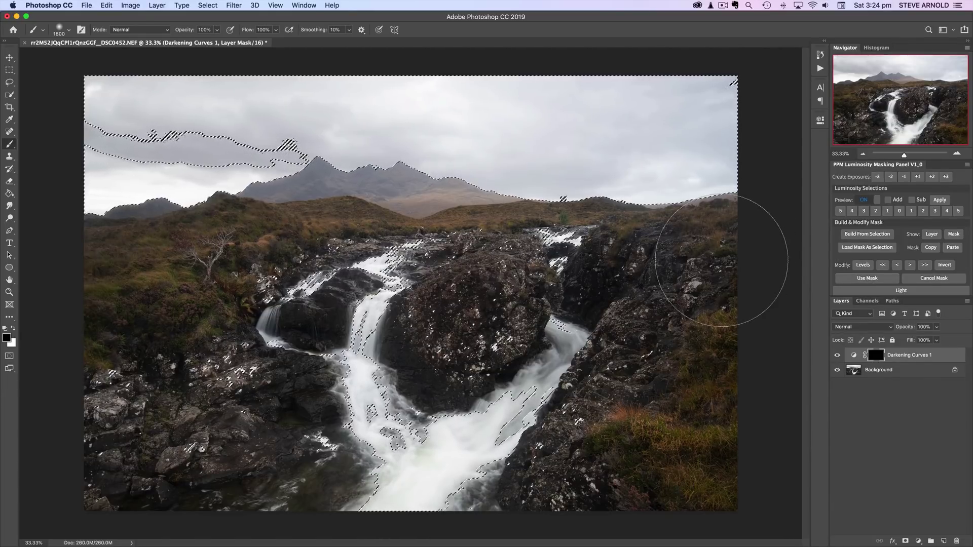
- Hide the selection edges and paint white over the sky on the Darkening Curves 1 mask with the 1800 px brush
{"action": "key", "text": "super+d"}
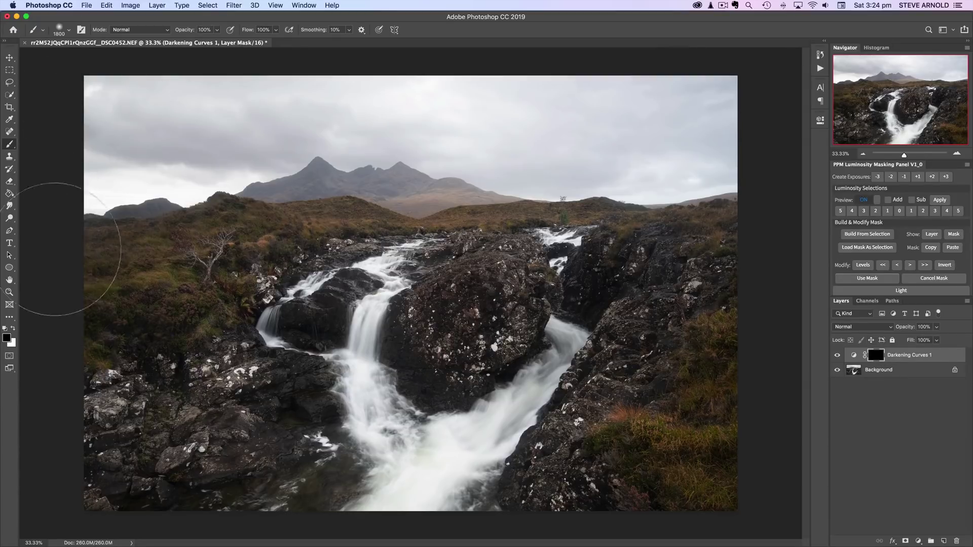
{"action": "left_click", "coordinate": [13, 329]}
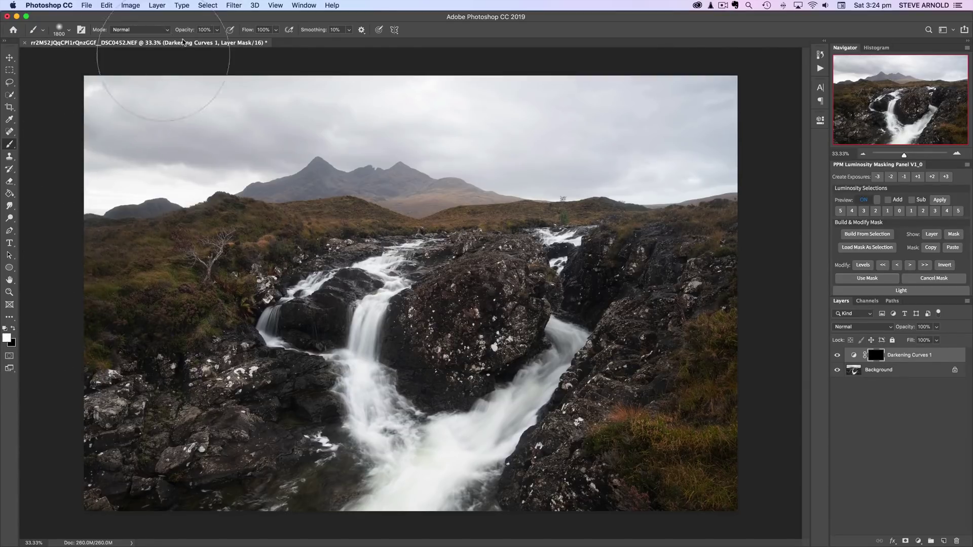
{"action": "mouse_move", "coordinate": [698, 99]}
{"action": "left_mouse_down"}
{"action": "mouse_move", "coordinate": [695, 119]}
{"action": "mouse_move", "coordinate": [515, 134]}
{"action": "mouse_move", "coordinate": [449, 131]}
{"action": "mouse_move", "coordinate": [397, 98]}
{"action": "mouse_move", "coordinate": [43, 127]}
{"action": "mouse_move", "coordinate": [70, 144]}
{"action": "left_mouse_up"}
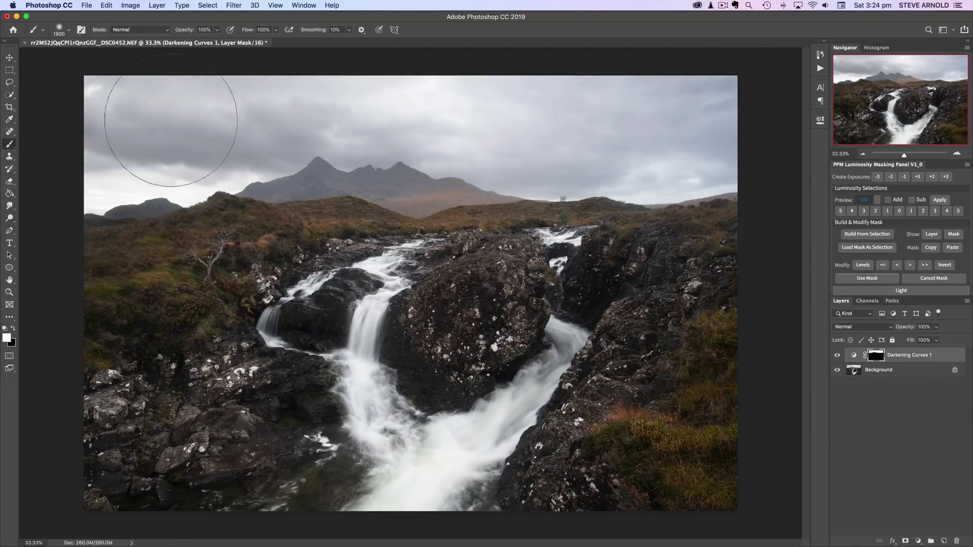
- Toggle the Darkening Curves 1 layer to compare the sky before and after, and display its layer mask on the canvas
{"action": "left_click", "coordinate": [839, 356]}
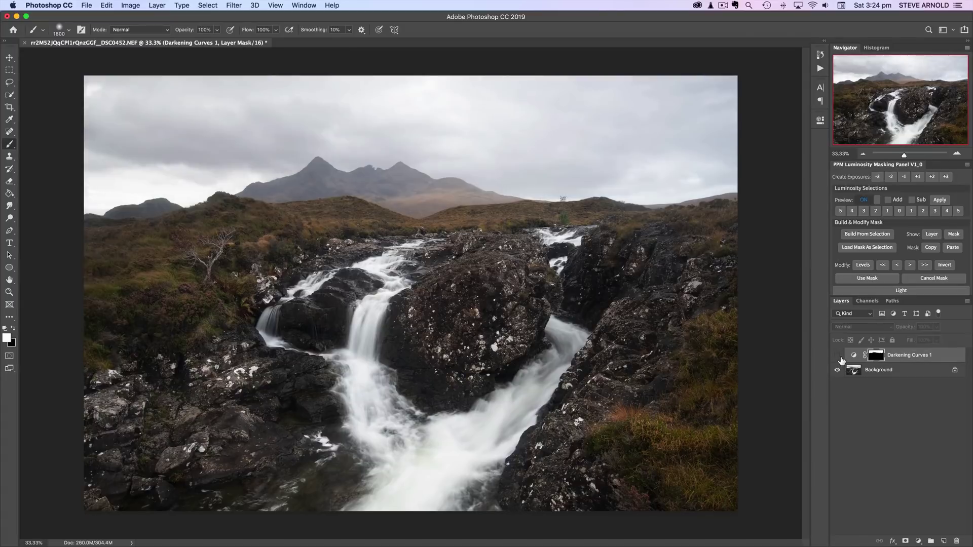
{"action": "left_click", "coordinate": [839, 356]}
{"action": "left_click", "coordinate": [839, 356]}
{"action": "left_click", "coordinate": [839, 356]}
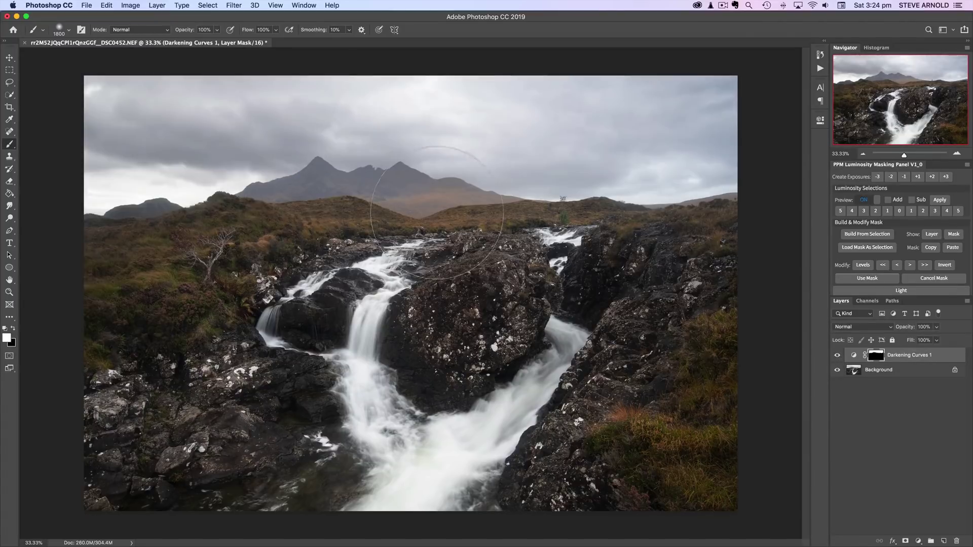
{"action": "left_click", "coordinate": [838, 357]}
{"action": "left_click", "coordinate": [838, 357]}
{"action": "left_click", "coordinate": [952, 236]}
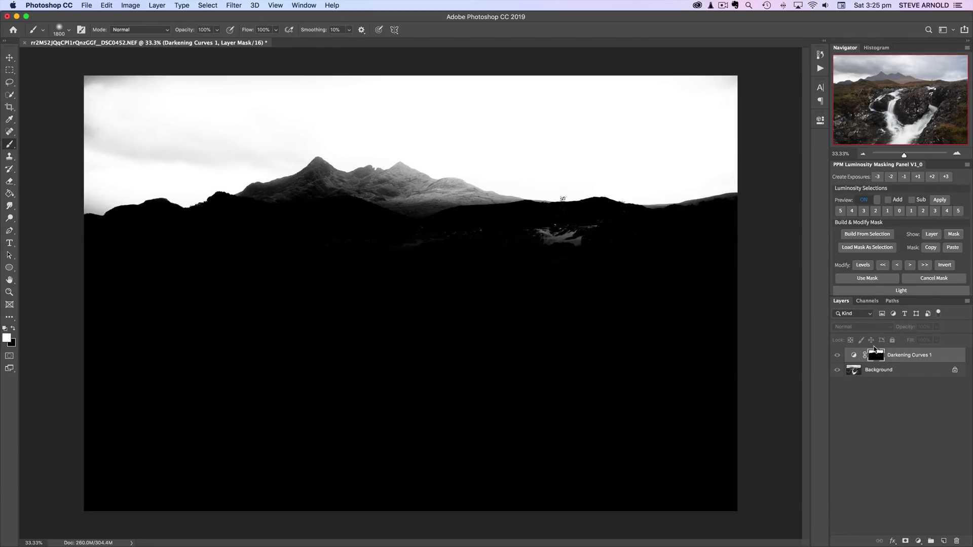
{"action": "left_click", "coordinate": [863, 265]}
{"action": "left_click_drag", "start_coordinate": [642, 335], "coordinate": [668, 335]}
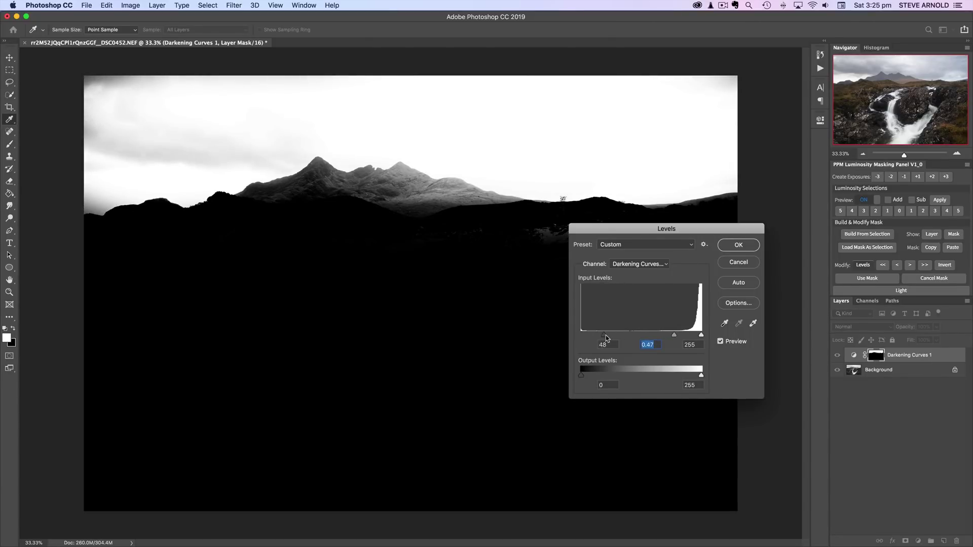
{"action": "left_click_drag", "start_coordinate": [607, 337], "coordinate": [685, 338]}
{"action": "key", "text": "Tab"}
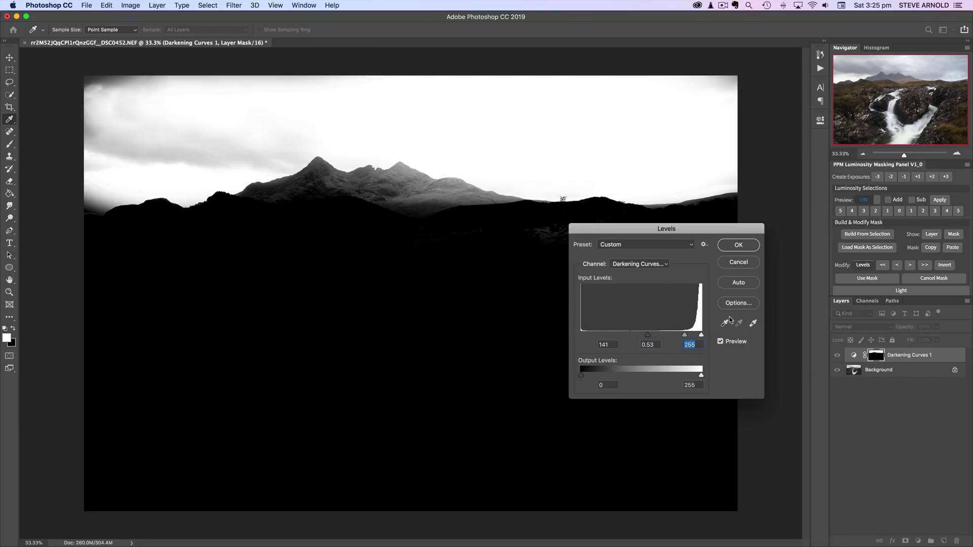
{"action": "left_click", "coordinate": [738, 263]}
{"action": "key", "text": "b"}
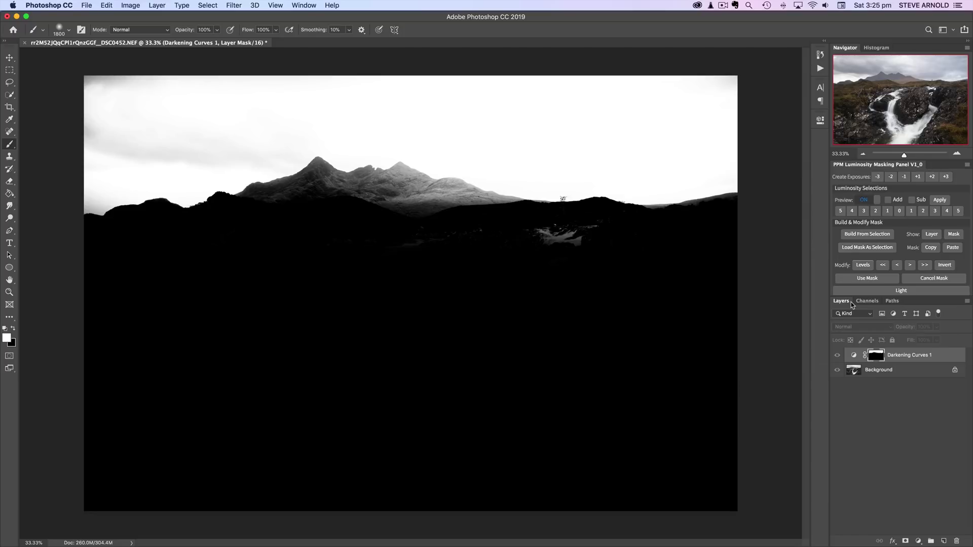
- Remove the active selection and apply Levels with a midtone value of 0.16 to the Darkening Curves 1 mask
{"action": "key", "text": "super+d"}
{"action": "left_click", "coordinate": [863, 264]}
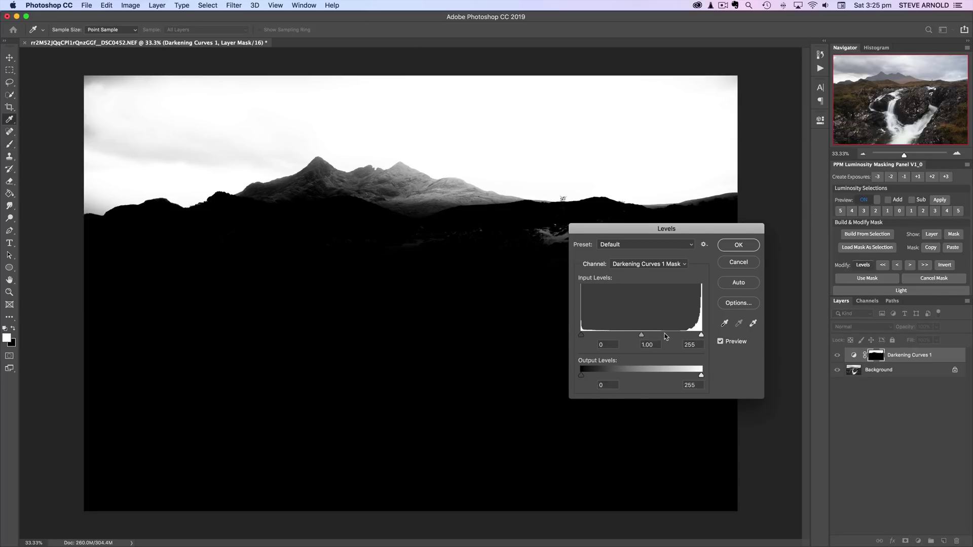
{"action": "left_click_drag", "start_coordinate": [641, 335], "coordinate": [689, 337]}
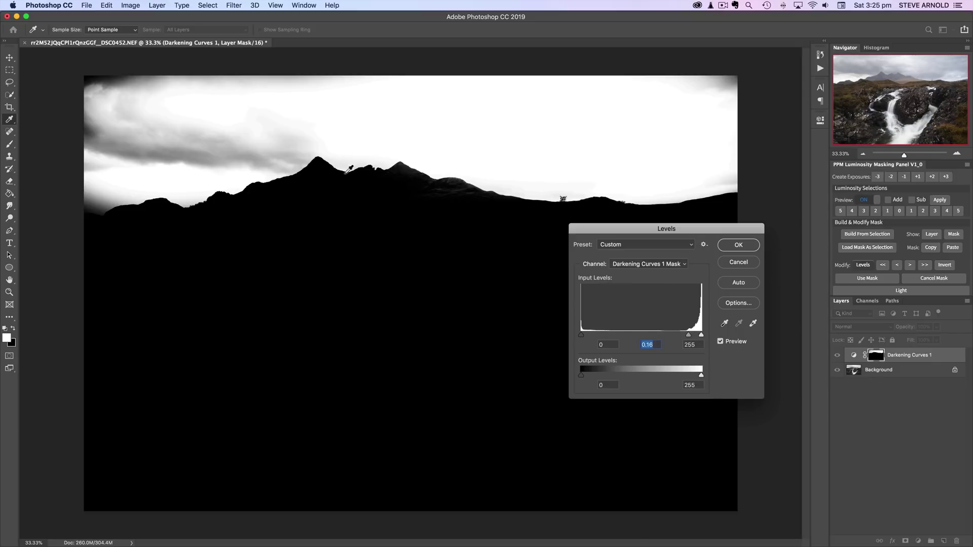
{"action": "left_click", "coordinate": [739, 246]}
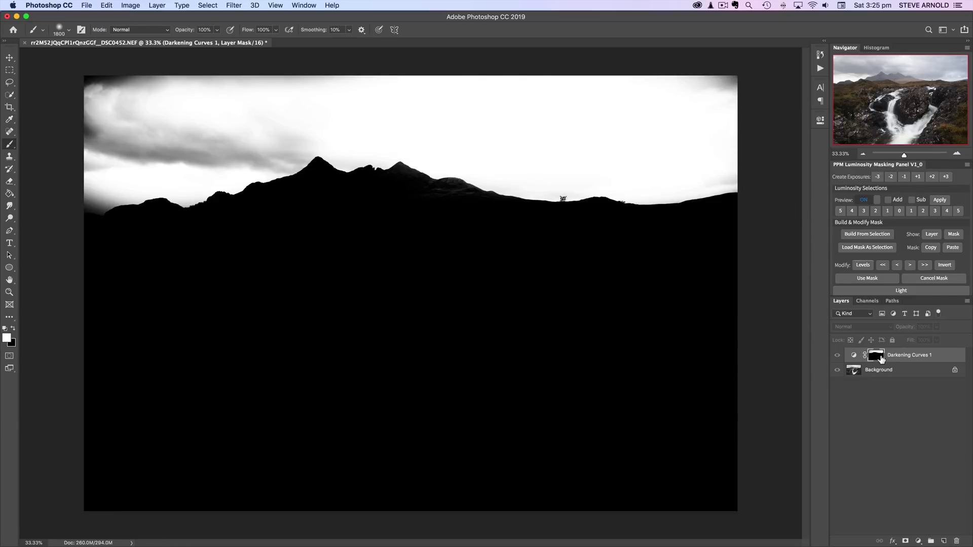
- Whiten the grey sky areas of the mask using the Dodge tool at 1100 px, range Highlights, exposure 100%
{"action": "left_click_drag", "start_coordinate": [235, 148], "coordinate": [174, 115]}
{"action": "left_click", "coordinate": [10, 219]}
{"action": "left_click", "coordinate": [48, 217]}
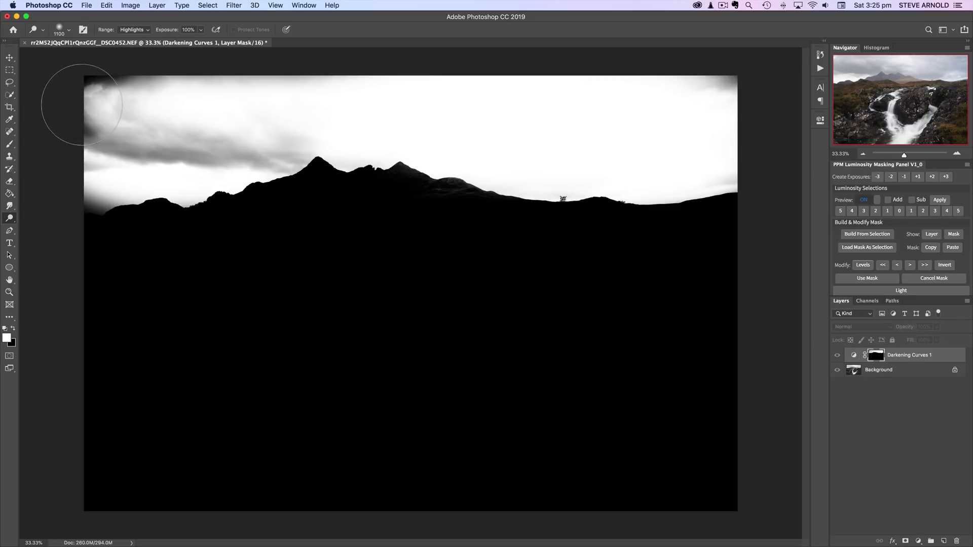
{"action": "mouse_move", "coordinate": [171, 115]}
{"action": "left_mouse_down"}
{"action": "mouse_move", "coordinate": [211, 143]}
{"action": "mouse_move", "coordinate": [254, 132]}
{"action": "mouse_move", "coordinate": [193, 141]}
{"action": "left_mouse_up"}
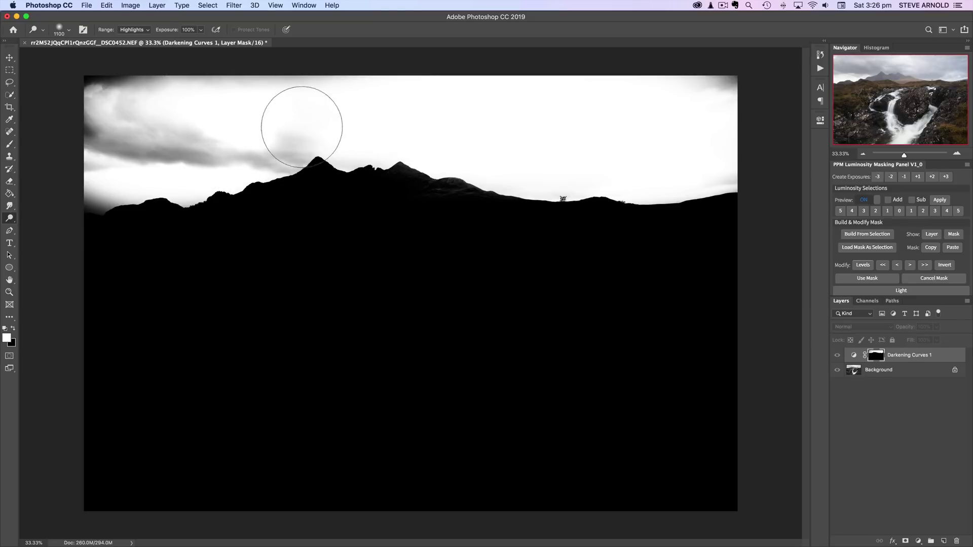
{"action": "mouse_move", "coordinate": [300, 124]}
{"action": "left_mouse_down"}
{"action": "mouse_move", "coordinate": [254, 156]}
{"action": "mouse_move", "coordinate": [218, 158]}
{"action": "mouse_move", "coordinate": [288, 140]}
{"action": "mouse_move", "coordinate": [161, 150]}
{"action": "mouse_move", "coordinate": [116, 169]}
{"action": "mouse_move", "coordinate": [85, 162]}
{"action": "mouse_move", "coordinate": [202, 147]}
{"action": "mouse_move", "coordinate": [102, 151]}
{"action": "mouse_move", "coordinate": [127, 169]}
{"action": "mouse_move", "coordinate": [212, 135]}
{"action": "mouse_move", "coordinate": [365, 120]}
{"action": "mouse_move", "coordinate": [500, 131]}
{"action": "mouse_move", "coordinate": [449, 132]}
{"action": "mouse_move", "coordinate": [530, 147]}
{"action": "mouse_move", "coordinate": [716, 153]}
{"action": "mouse_move", "coordinate": [738, 124]}
{"action": "mouse_move", "coordinate": [723, 102]}
{"action": "left_mouse_up"}
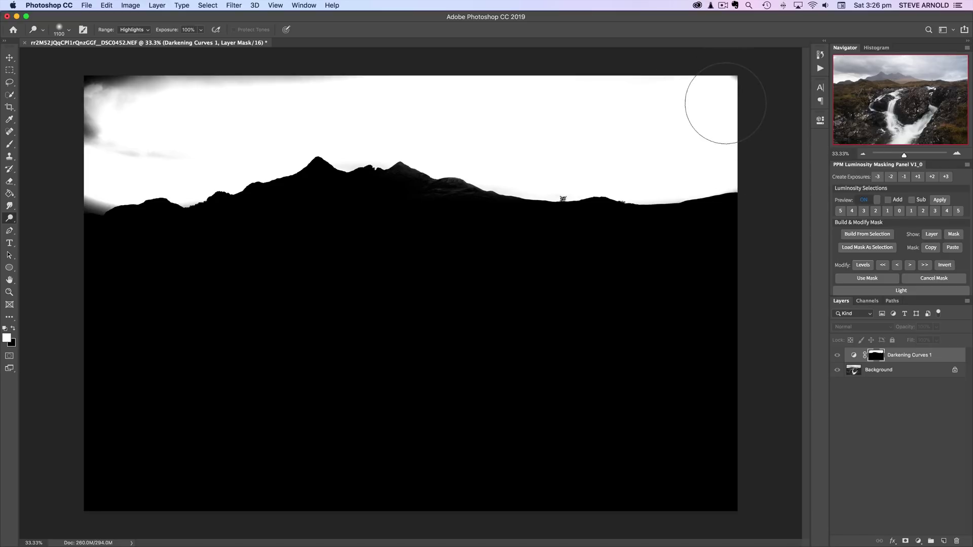
{"action": "mouse_move", "coordinate": [183, 141]}
{"action": "left_mouse_down"}
{"action": "mouse_move", "coordinate": [61, 121]}
{"action": "mouse_move", "coordinate": [219, 98]}
{"action": "mouse_move", "coordinate": [86, 98]}
{"action": "mouse_move", "coordinate": [124, 98]}
{"action": "mouse_move", "coordinate": [109, 87]}
{"action": "mouse_move", "coordinate": [132, 98]}
{"action": "mouse_move", "coordinate": [79, 83]}
{"action": "mouse_move", "coordinate": [298, 95]}
{"action": "mouse_move", "coordinate": [66, 169]}
{"action": "mouse_move", "coordinate": [414, 119]}
{"action": "left_mouse_up"}
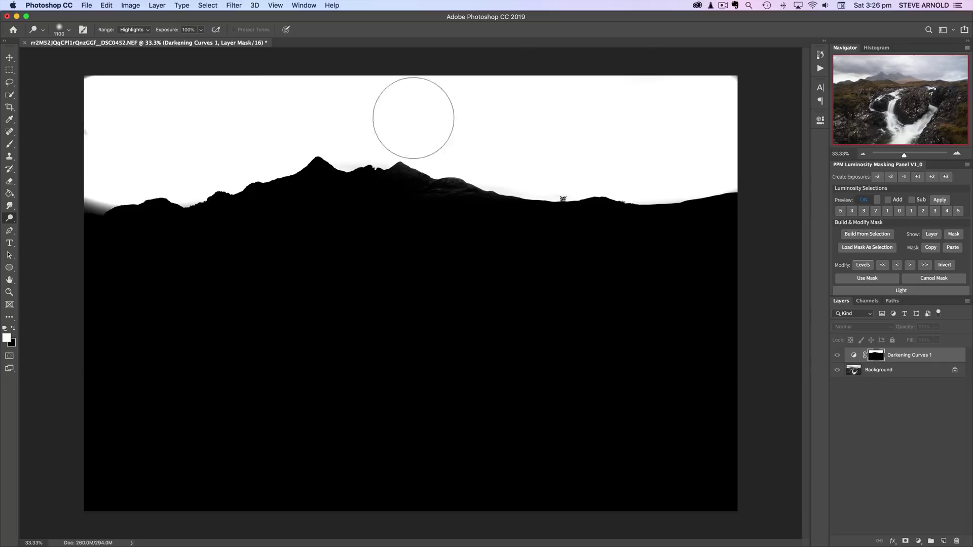
- Return to the normal image view and toggle the Darkening Curves 1 layer to compare the sky with and without it
{"action": "left_click", "coordinate": [854, 355]}
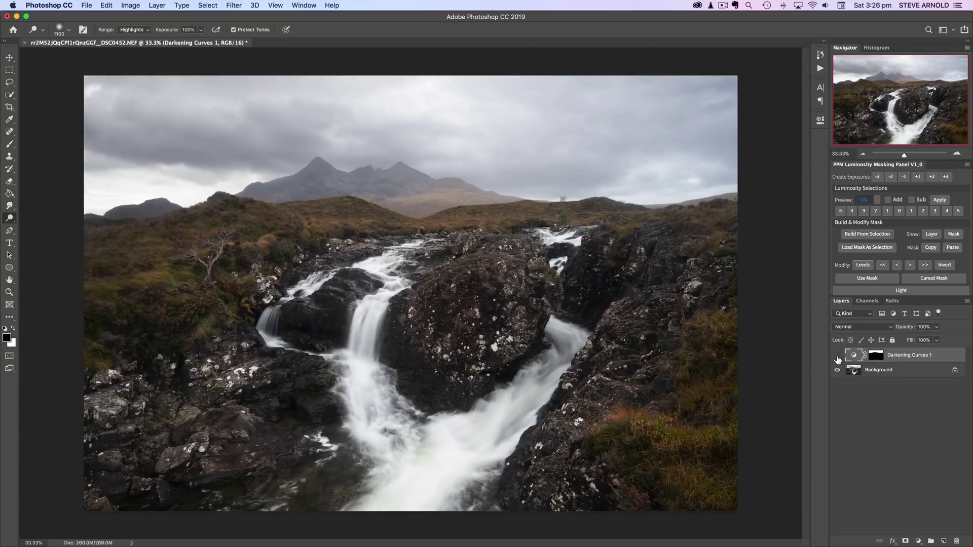
{"action": "left_click", "coordinate": [838, 356]}
{"action": "left_click", "coordinate": [838, 356]}
{"action": "left_click", "coordinate": [838, 356]}
{"action": "left_click", "coordinate": [837, 356]}
{"action": "left_click", "coordinate": [837, 356]}
{"action": "left_click", "coordinate": [837, 356]}
{"action": "left_click", "coordinate": [837, 356]}
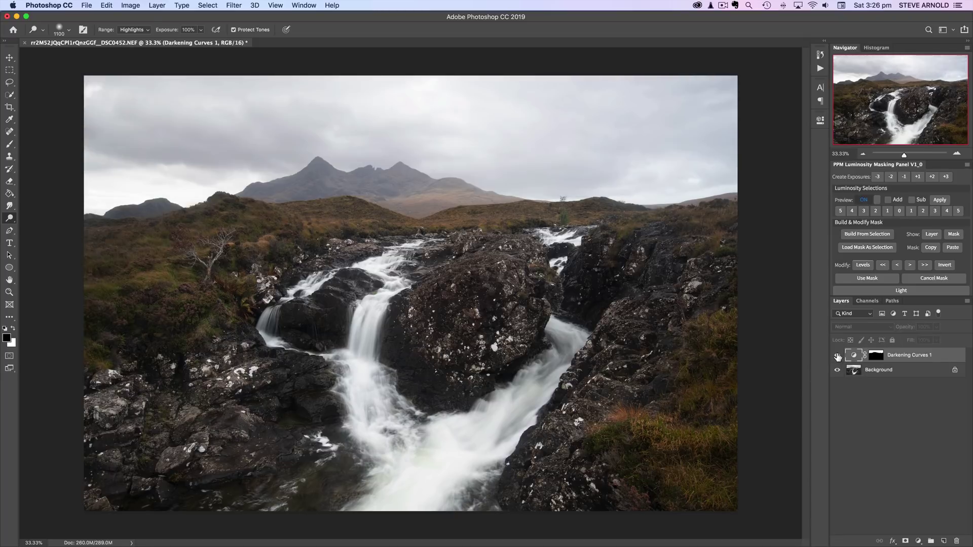
{"action": "left_click", "coordinate": [838, 357]}
{"action": "left_click", "coordinate": [837, 356]}
{"action": "left_click", "coordinate": [838, 356]}
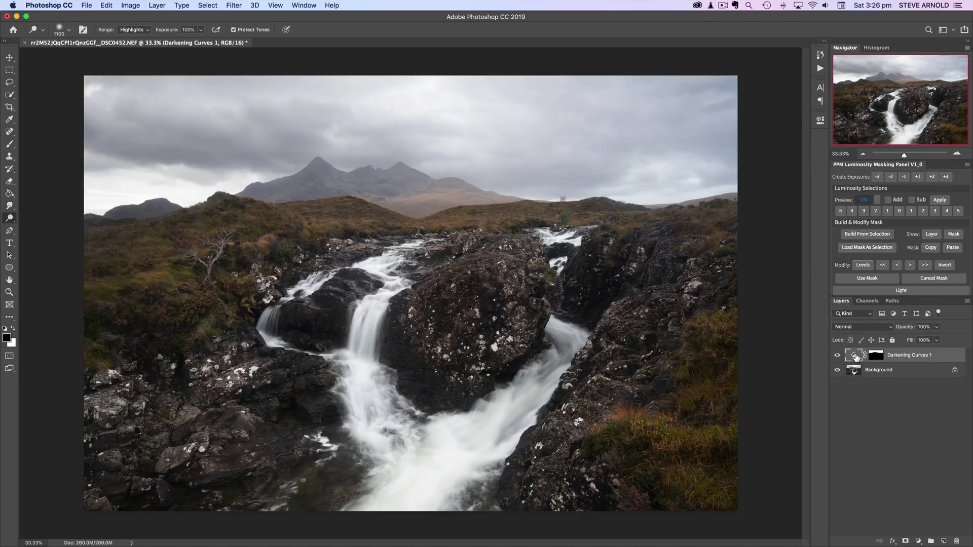
- Raise the midpoint of the darkening curve slightly to input 127, output 88
{"action": "double_click", "coordinate": [856, 357]}
{"action": "mouse_move", "coordinate": [750, 227]}
{"action": "left_mouse_down"}
{"action": "mouse_move", "coordinate": [750, 237]}
{"action": "mouse_move", "coordinate": [750, 225]}
{"action": "left_mouse_up"}
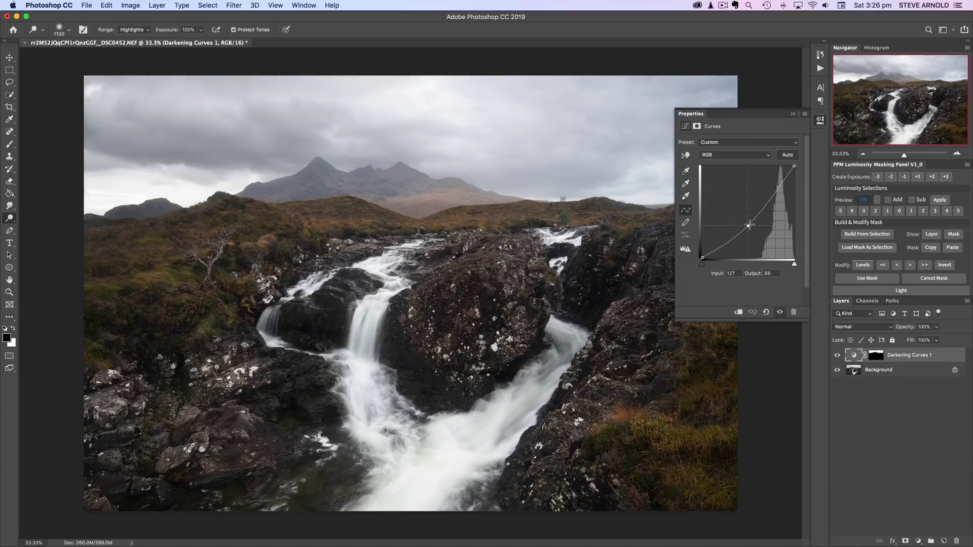
- Compare the sky with and without the Darkening Curves 1 layer, then deselect all layers
{"action": "left_click", "coordinate": [838, 356]}
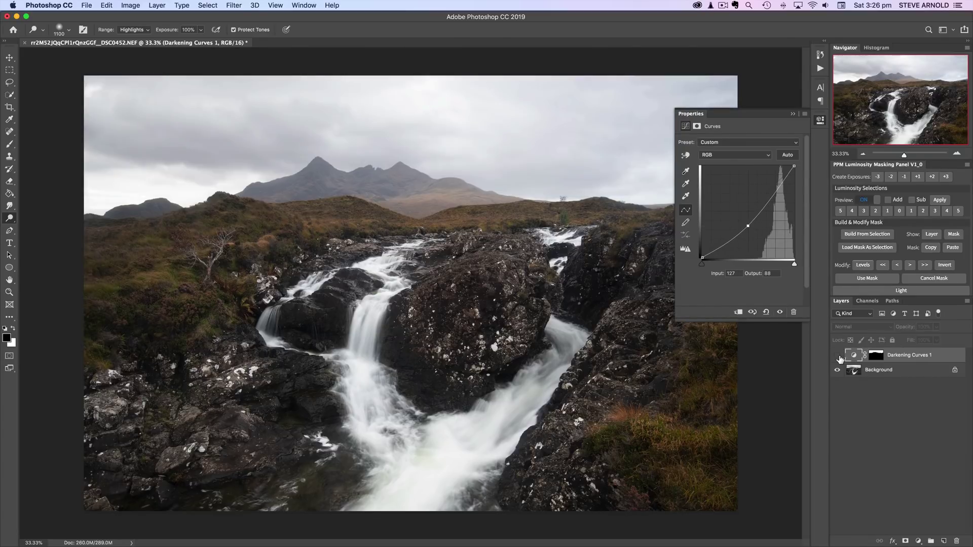
{"action": "left_click", "coordinate": [838, 355]}
{"action": "left_click", "coordinate": [820, 122]}
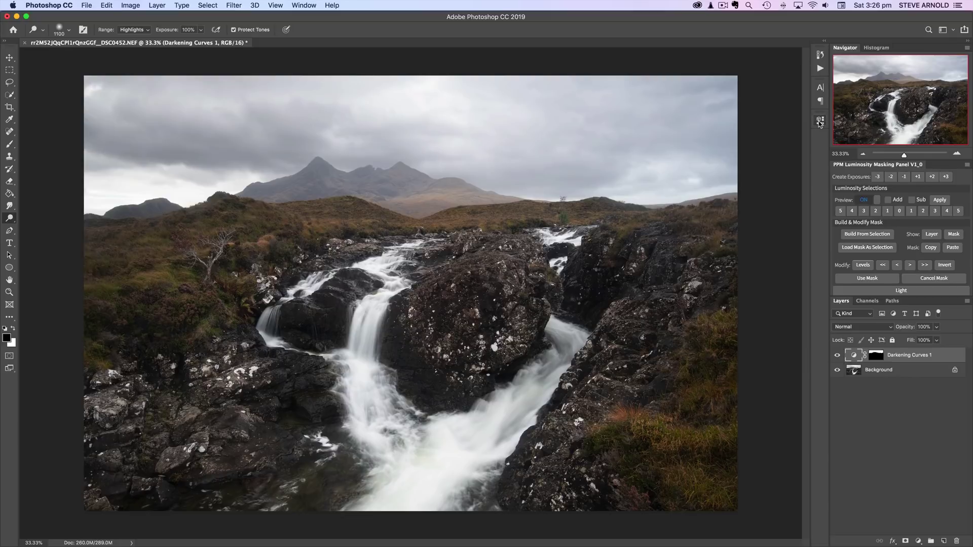
{"action": "left_click", "coordinate": [914, 419]}
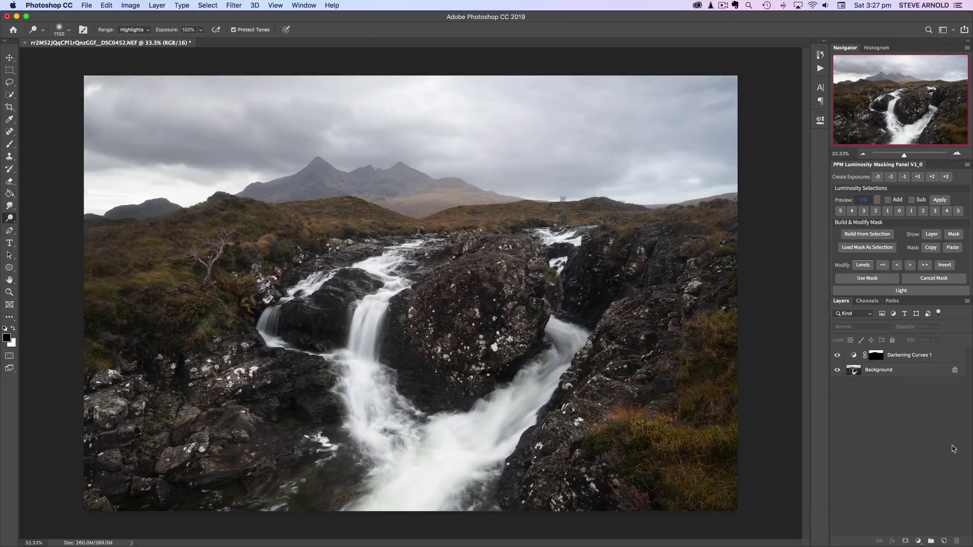
- Add a Lighten Curve 2 adjustment layer above Darkening Curves 1 and toggle it to check its effect
{"action": "left_click", "coordinate": [925, 293]}
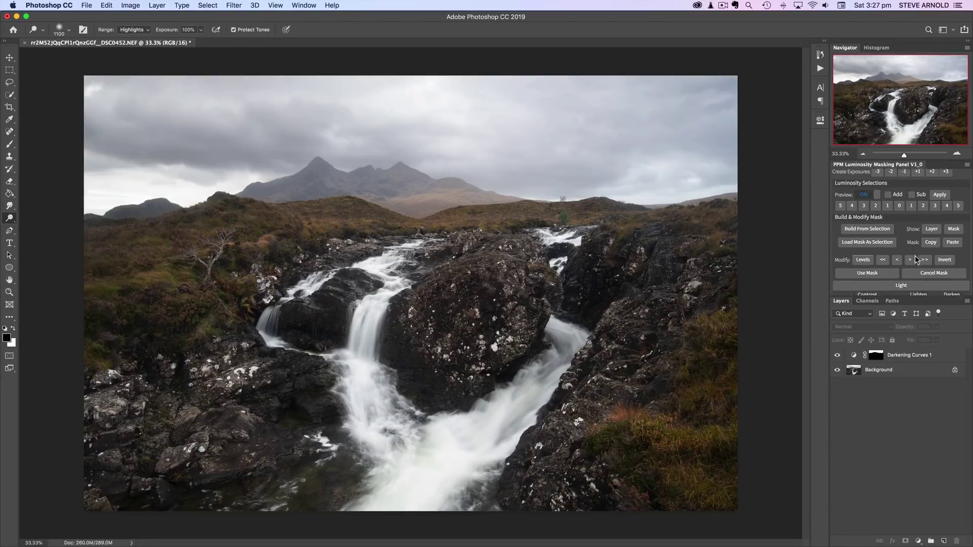
{"action": "scroll", "coordinate": [918, 259], "scroll_direction": "down", "scroll_amount": 2}
{"action": "left_click", "coordinate": [919, 271]}
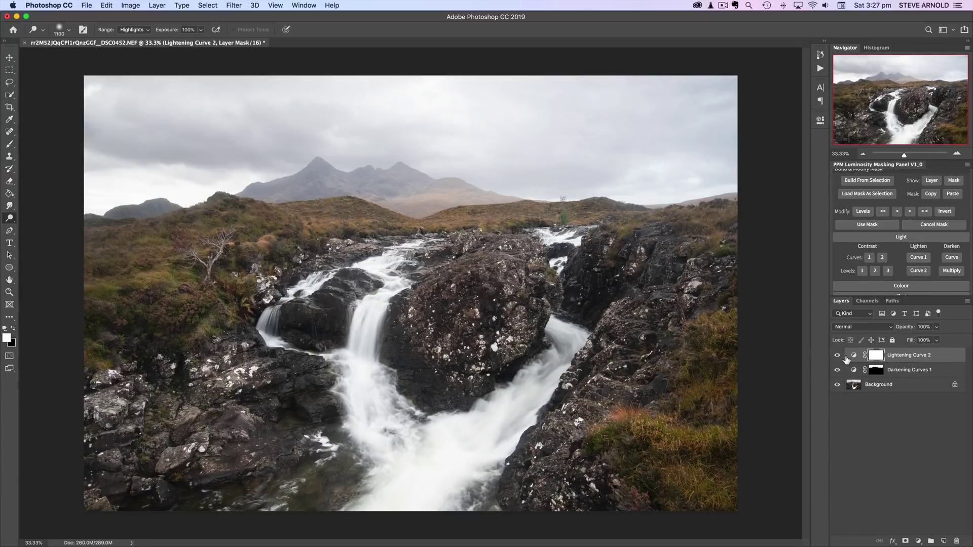
{"action": "left_click", "coordinate": [838, 356]}
{"action": "left_click", "coordinate": [837, 356]}
{"action": "left_click", "coordinate": [837, 356]}
{"action": "left_click", "coordinate": [838, 356]}
- Raise the midpoint of the Lightening Curve 2 curve to input 124, output 184
{"action": "double_click", "coordinate": [852, 356]}
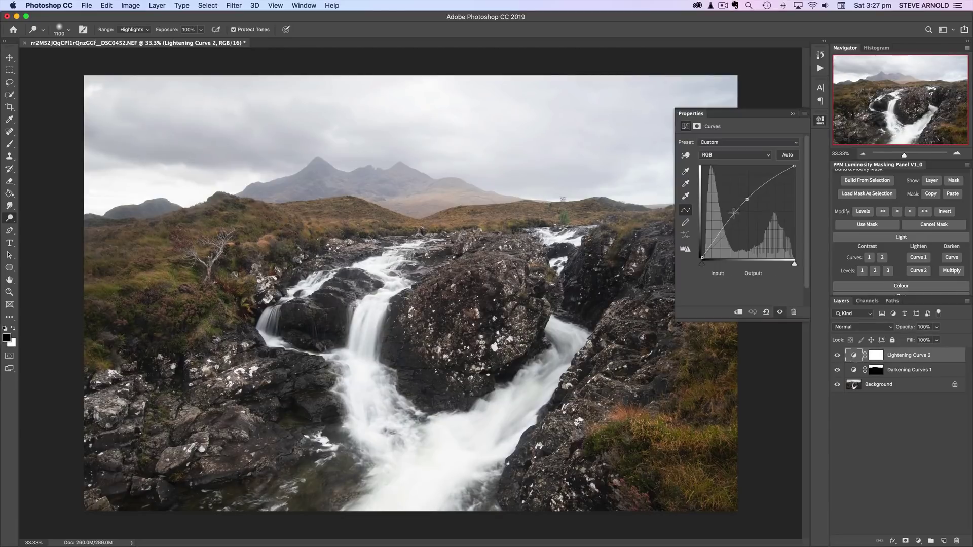
{"action": "left_click_drag", "start_coordinate": [750, 195], "coordinate": [747, 192]}
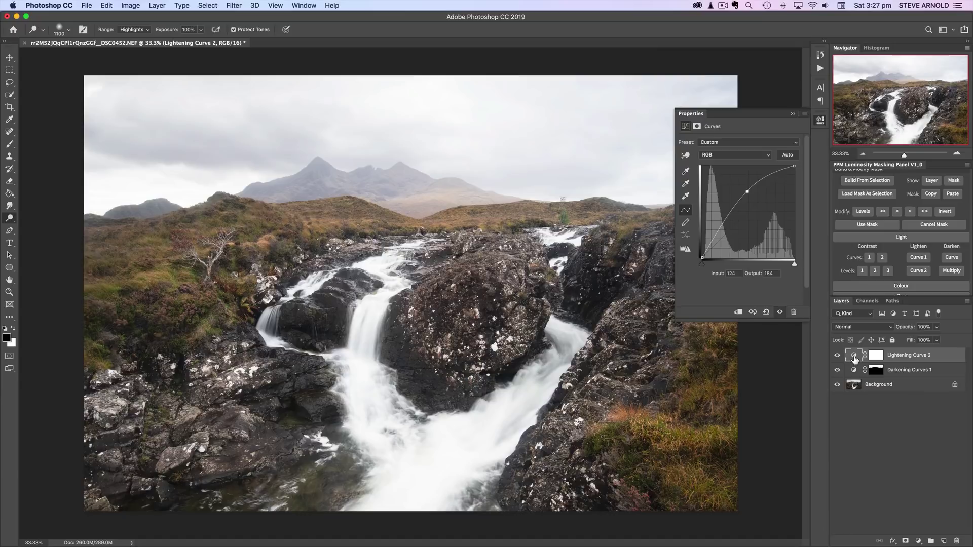
{"action": "left_click", "coordinate": [855, 358]}
{"action": "left_click", "coordinate": [822, 121]}
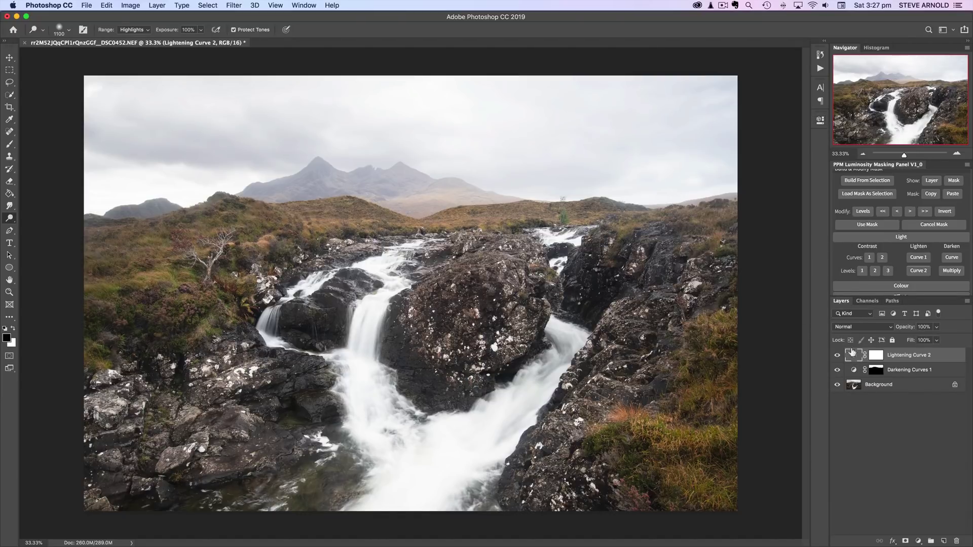
- Compare the photo with and without the brightened Lightening Curve 2 layer, leaving its layer mask active
{"action": "left_click", "coordinate": [882, 360]}
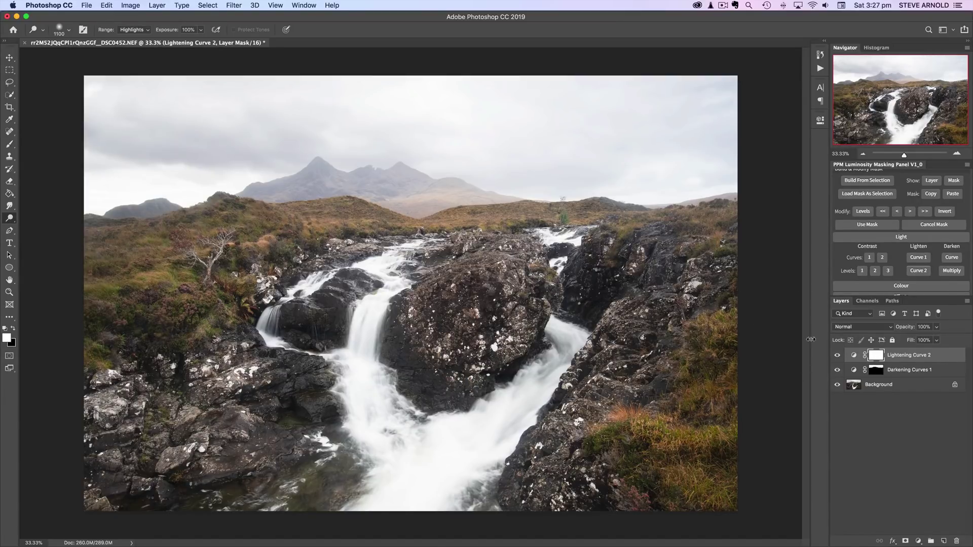
{"action": "left_click", "coordinate": [837, 357]}
{"action": "left_click", "coordinate": [837, 357]}
{"action": "left_click", "coordinate": [838, 357]}
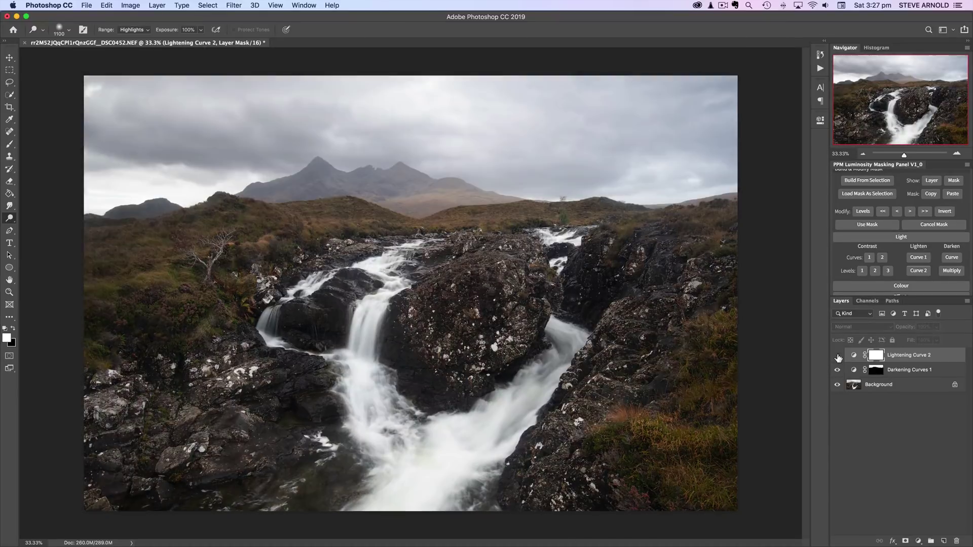
{"action": "left_click", "coordinate": [838, 357]}
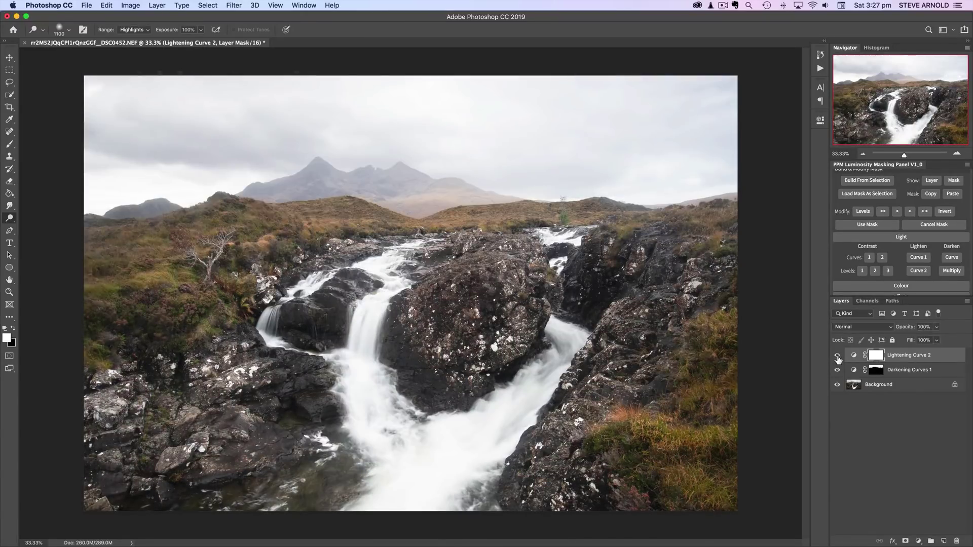
{"action": "left_click", "coordinate": [838, 357]}
{"action": "left_click", "coordinate": [838, 358]}
- Invert the Lightening Curve 2 mask to black and build a darks luminosity mask to use as a selection
{"action": "key", "text": "super+i"}
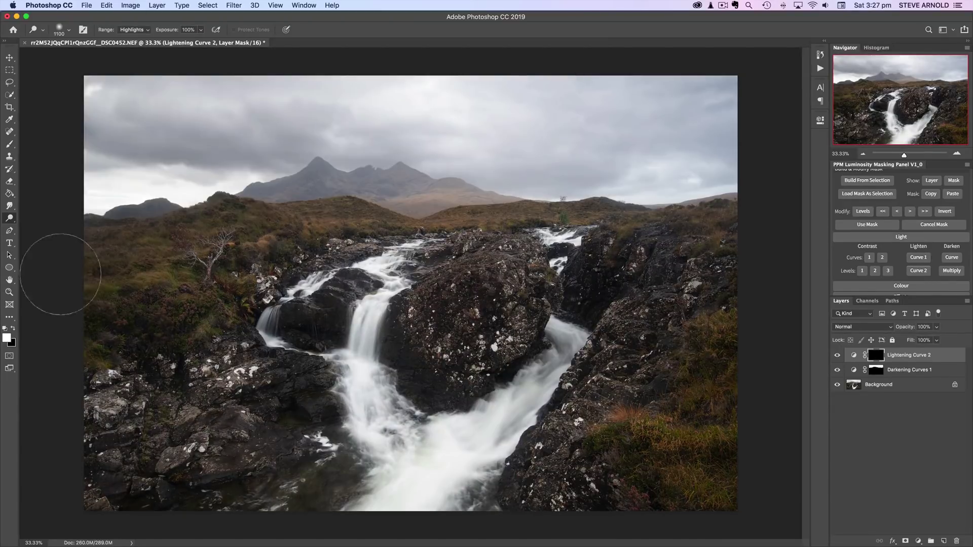
{"action": "left_click", "coordinate": [8, 147]}
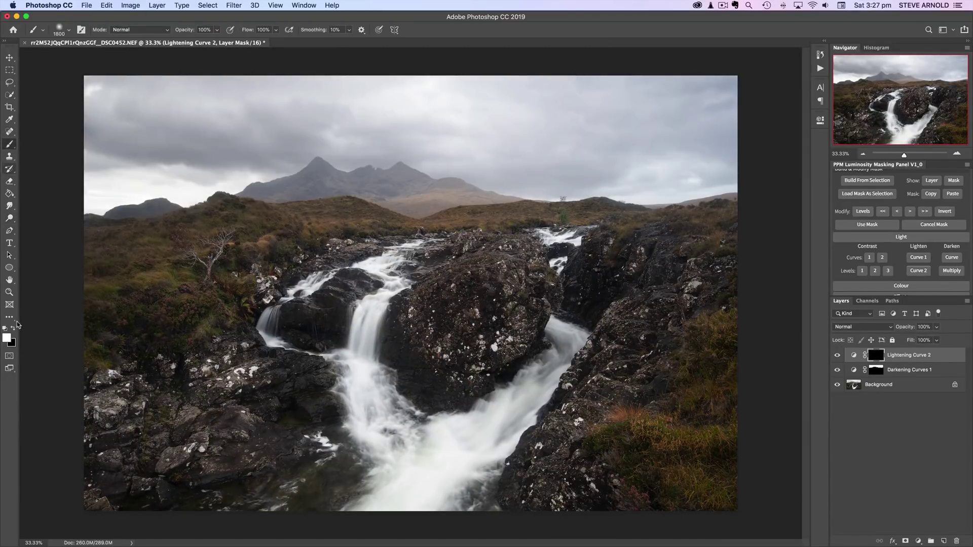
{"action": "scroll", "coordinate": [901, 241], "scroll_direction": "up", "scroll_amount": 3}
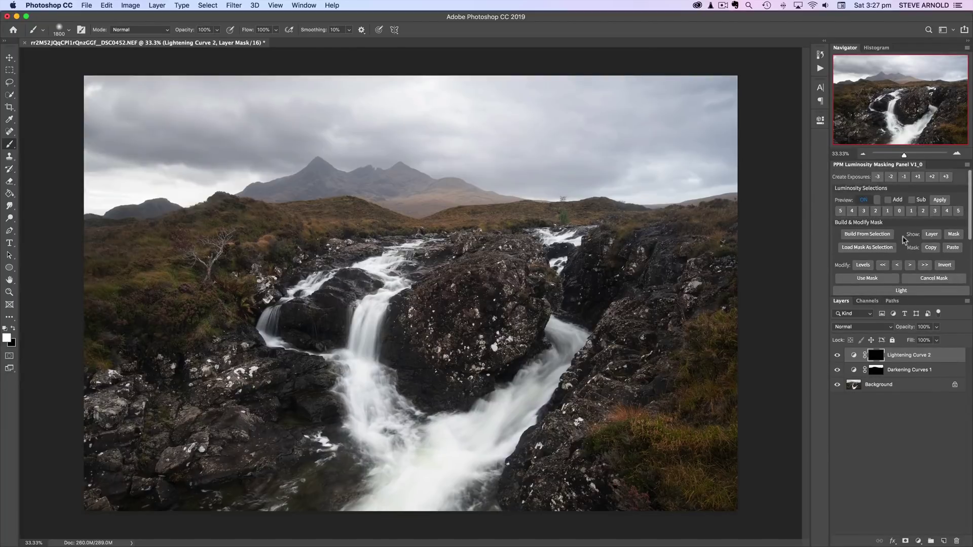
{"action": "left_click", "coordinate": [841, 212]}
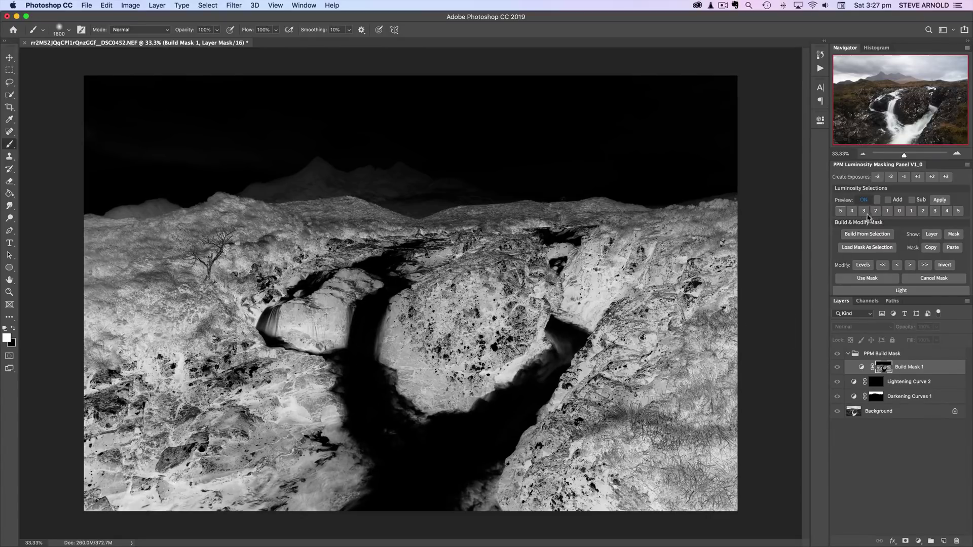
{"action": "left_click", "coordinate": [863, 280]}
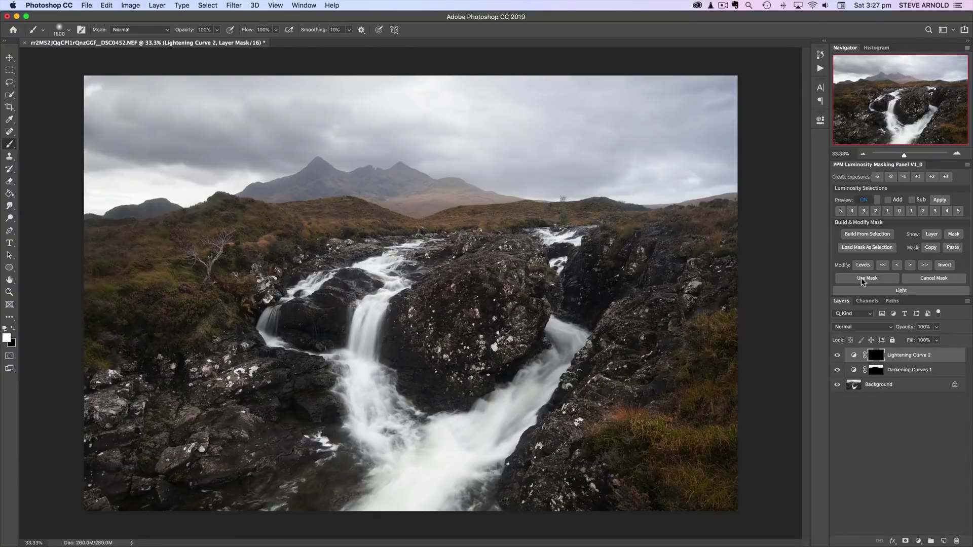
- Paint white with an 1800 px brush over the rocks and grassy slopes on the Lightening Curve 2 mask and check the result
{"action": "mouse_move", "coordinate": [598, 286]}
{"action": "left_mouse_down"}
{"action": "mouse_move", "coordinate": [621, 354]}
{"action": "mouse_move", "coordinate": [612, 364]}
{"action": "mouse_move", "coordinate": [417, 342]}
{"action": "mouse_move", "coordinate": [429, 360]}
{"action": "mouse_move", "coordinate": [472, 336]}
{"action": "mouse_move", "coordinate": [282, 314]}
{"action": "mouse_move", "coordinate": [305, 295]}
{"action": "mouse_move", "coordinate": [271, 335]}
{"action": "mouse_move", "coordinate": [266, 374]}
{"action": "mouse_move", "coordinate": [296, 422]}
{"action": "mouse_move", "coordinate": [128, 377]}
{"action": "mouse_move", "coordinate": [181, 328]}
{"action": "mouse_move", "coordinate": [218, 340]}
{"action": "mouse_move", "coordinate": [328, 308]}
{"action": "mouse_move", "coordinate": [442, 324]}
{"action": "mouse_move", "coordinate": [563, 423]}
{"action": "mouse_move", "coordinate": [564, 447]}
{"action": "mouse_move", "coordinate": [585, 479]}
{"action": "mouse_move", "coordinate": [471, 445]}
{"action": "left_mouse_up"}
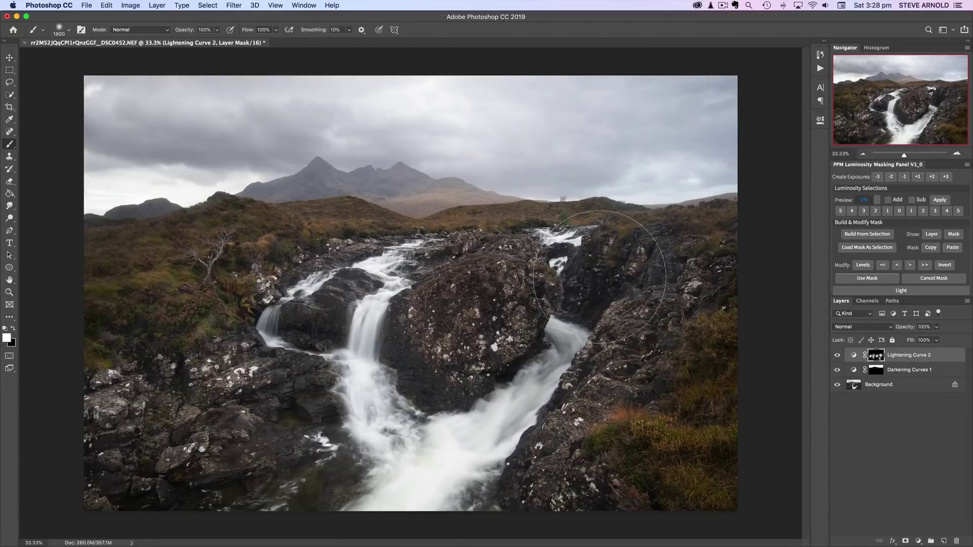
{"action": "mouse_move", "coordinate": [600, 276]}
{"action": "left_mouse_down"}
{"action": "mouse_move", "coordinate": [414, 326]}
{"action": "mouse_move", "coordinate": [370, 324]}
{"action": "left_mouse_up"}
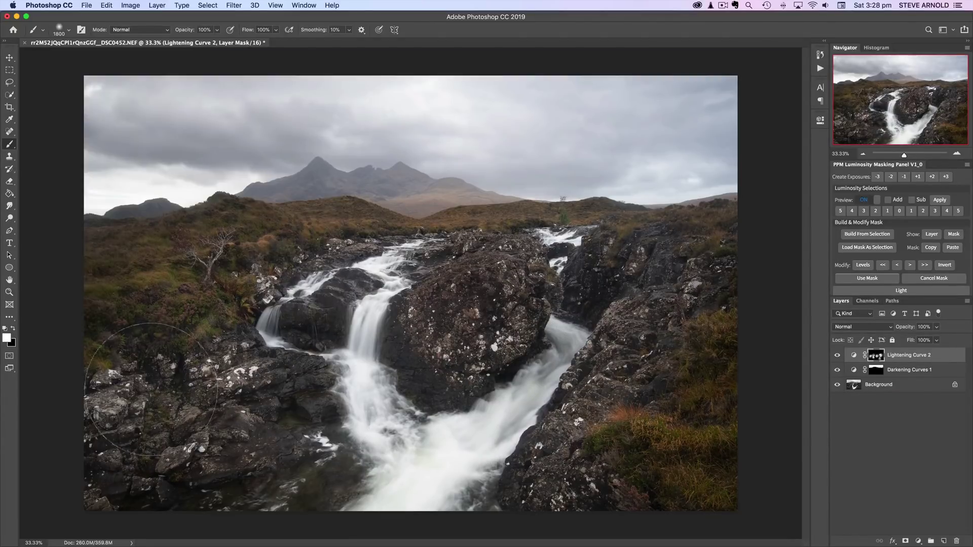
{"action": "mouse_move", "coordinate": [173, 446]}
{"action": "left_mouse_down"}
{"action": "mouse_move", "coordinate": [177, 477]}
{"action": "mouse_move", "coordinate": [115, 478]}
{"action": "mouse_move", "coordinate": [218, 477]}
{"action": "left_mouse_up"}
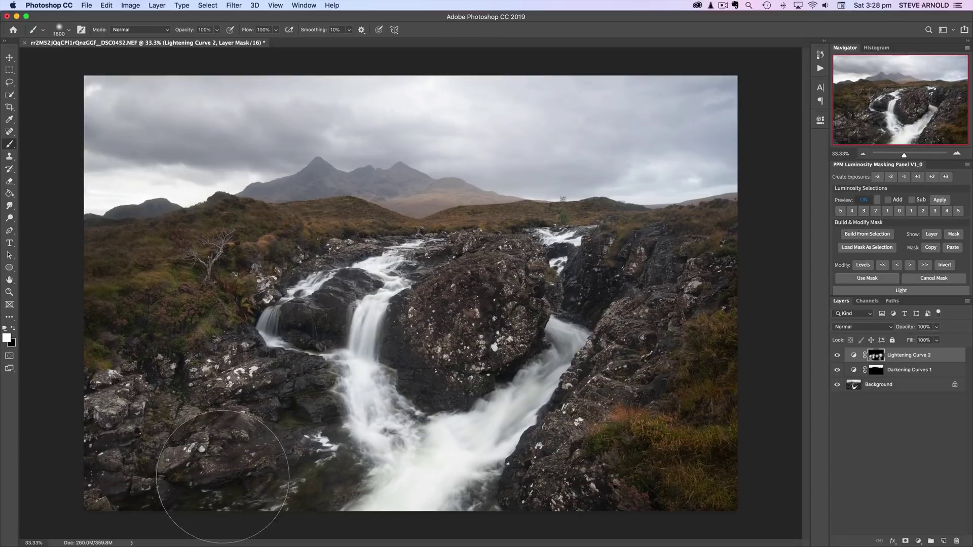
{"action": "left_click", "coordinate": [115, 277]}
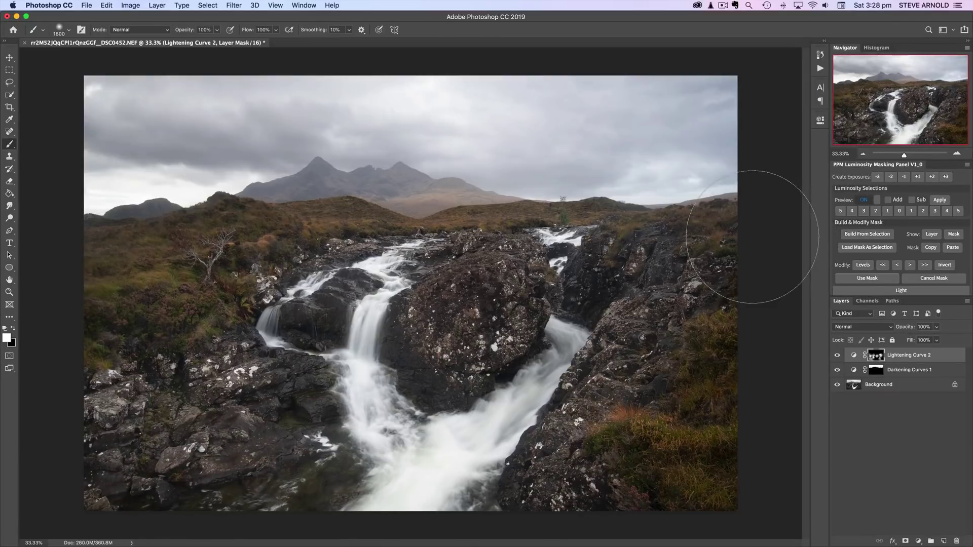
{"action": "left_click", "coordinate": [838, 357]}
{"action": "left_click", "coordinate": [838, 357]}
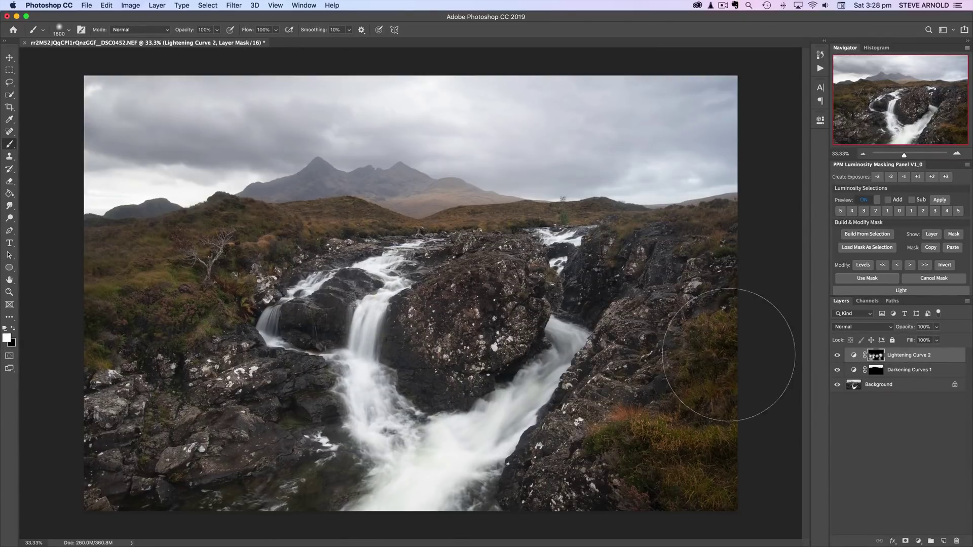
- Deselect all layers and add a Levels 1 contrast adjustment layer above Lightening Curve 2
{"action": "left_click", "coordinate": [911, 429]}
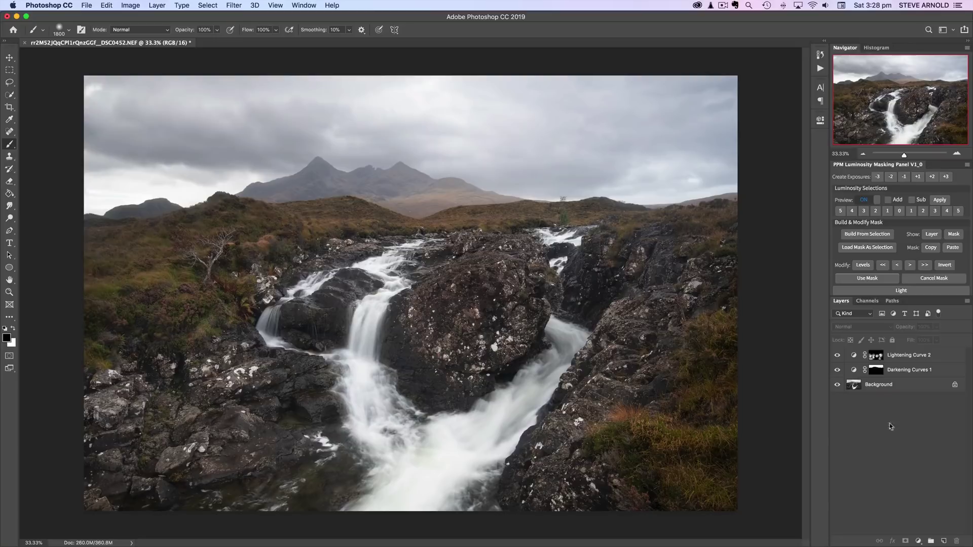
{"action": "left_click", "coordinate": [482, 324]}
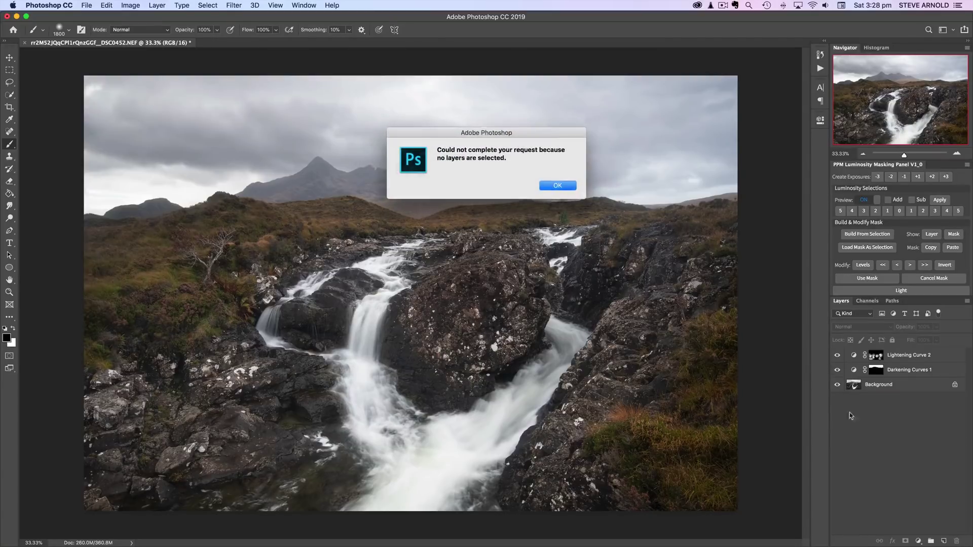
{"action": "left_click", "coordinate": [551, 185]}
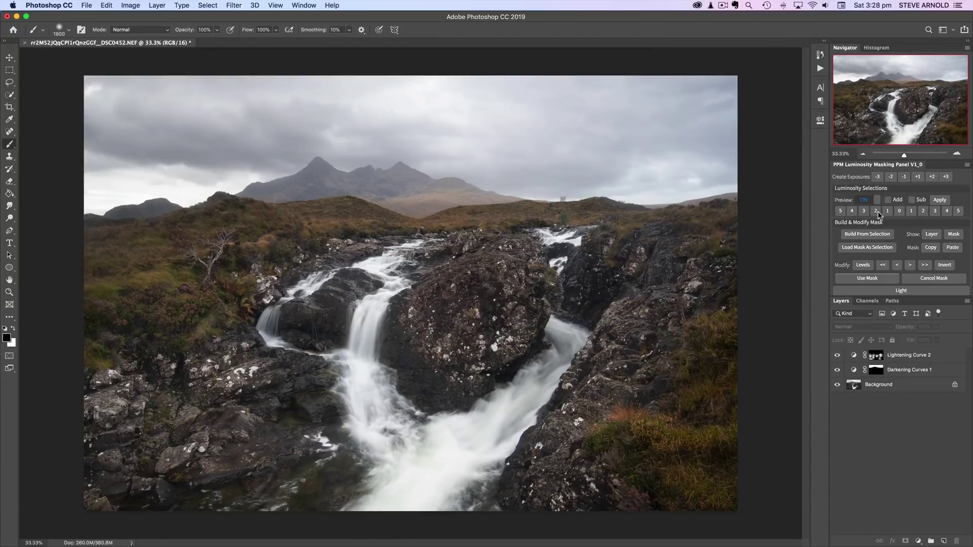
{"action": "scroll", "coordinate": [897, 247], "scroll_direction": "down", "scroll_amount": 3}
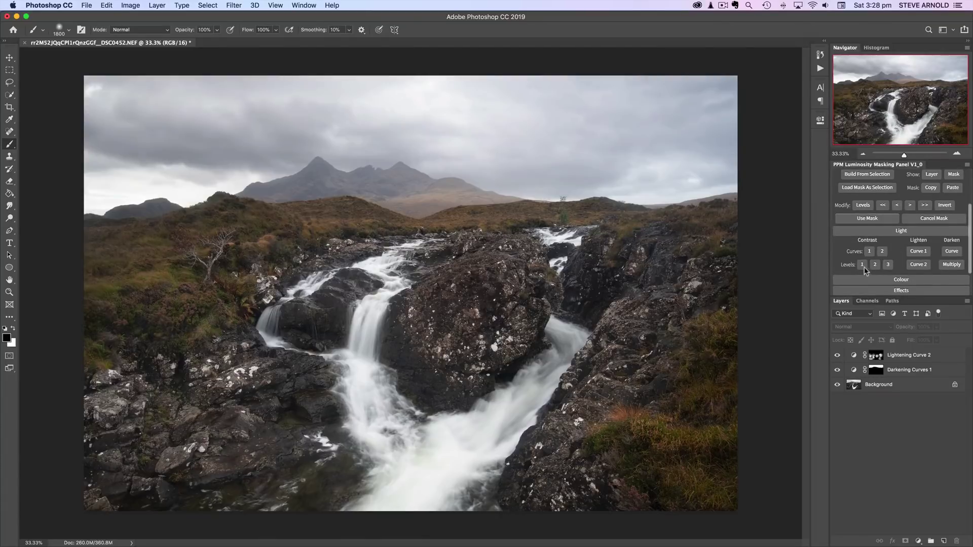
{"action": "left_click", "coordinate": [864, 268]}
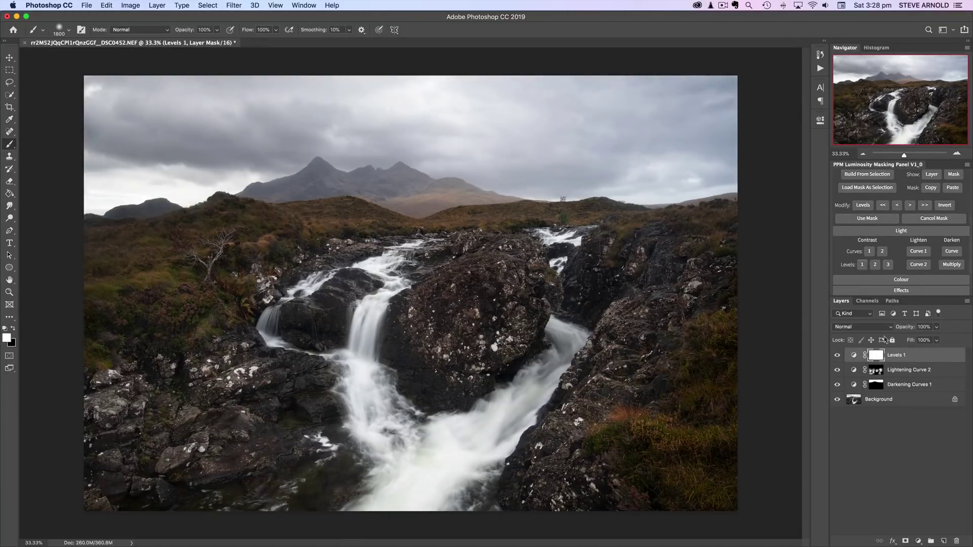
- Lower the white input level of the Levels 1 adjustment to 171 to brighten the waterfall, comparing along the way
{"action": "double_click", "coordinate": [853, 355]}
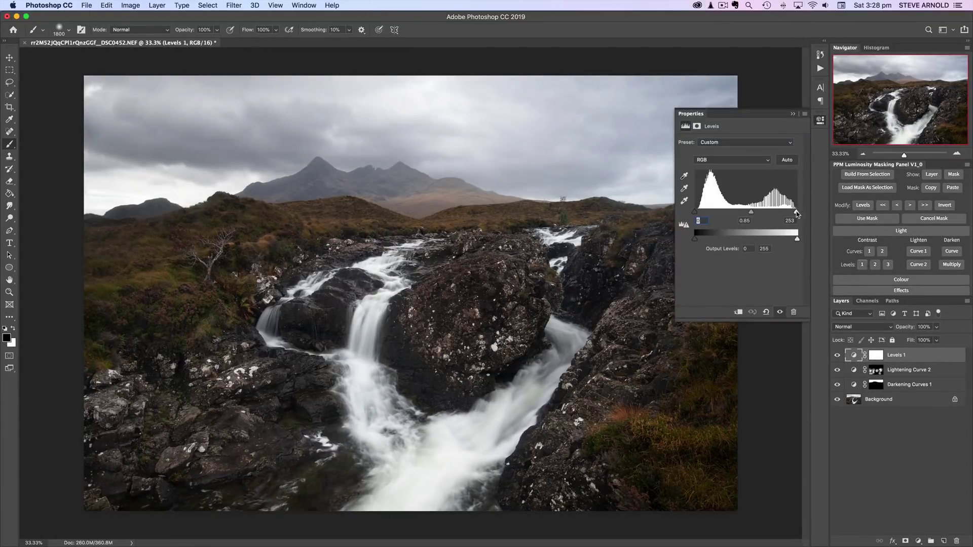
{"action": "left_click_drag", "start_coordinate": [796, 213], "coordinate": [773, 213]}
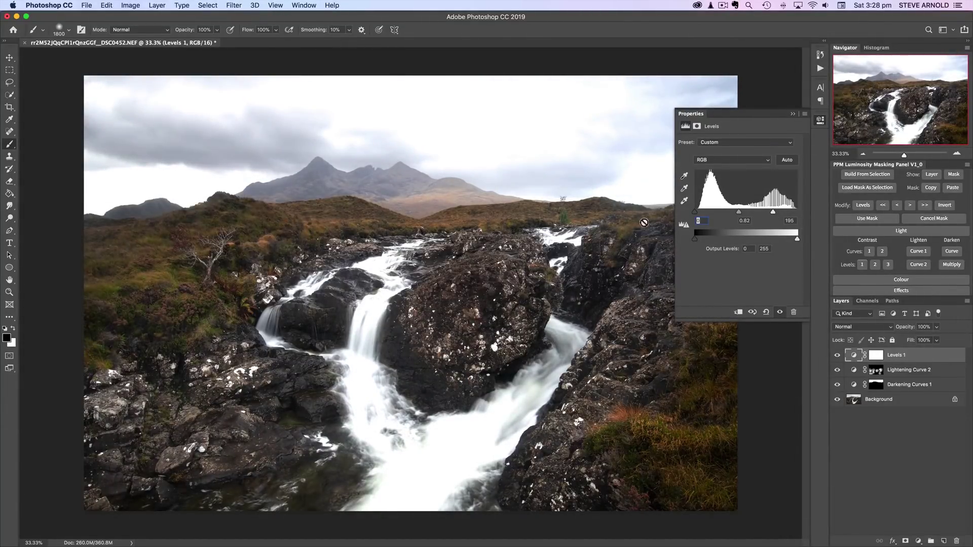
{"action": "left_click", "coordinate": [838, 356]}
{"action": "left_click", "coordinate": [837, 356]}
{"action": "left_click", "coordinate": [837, 355]}
{"action": "left_click", "coordinate": [838, 355]}
{"action": "left_click_drag", "start_coordinate": [772, 214], "coordinate": [764, 213]}
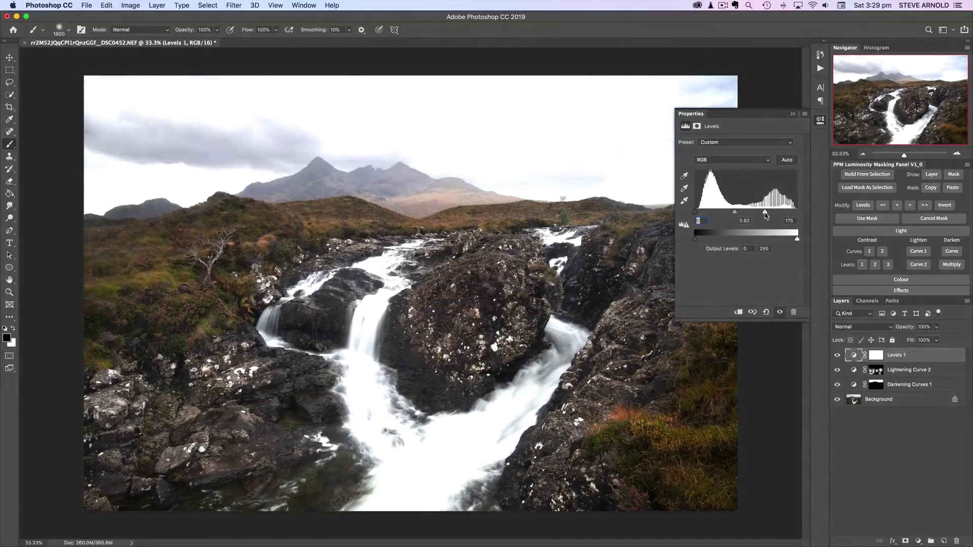
- Compare the waterfall with and without the Levels 1 layer, then close its adjustment settings
{"action": "left_click", "coordinate": [838, 355]}
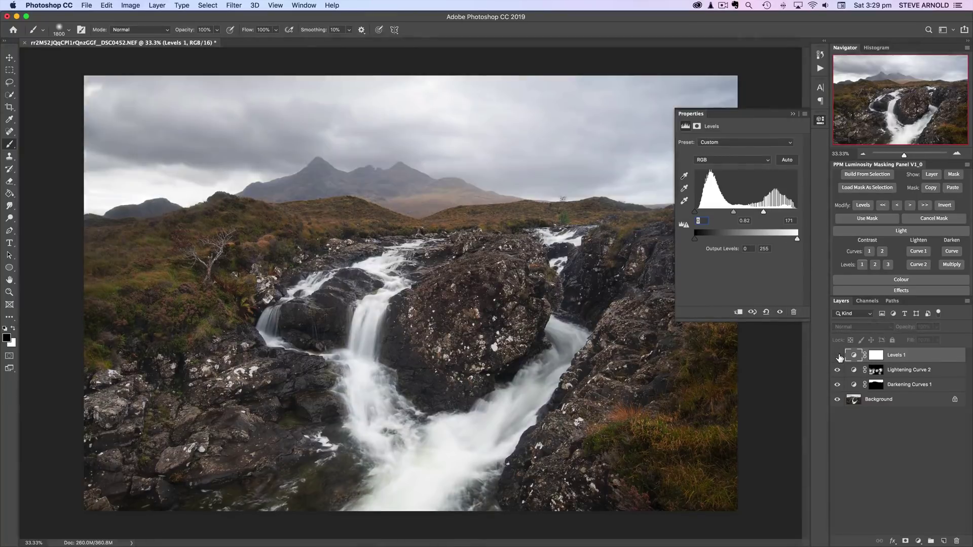
{"action": "left_click", "coordinate": [838, 356]}
{"action": "left_click", "coordinate": [838, 356]}
{"action": "left_click", "coordinate": [837, 356]}
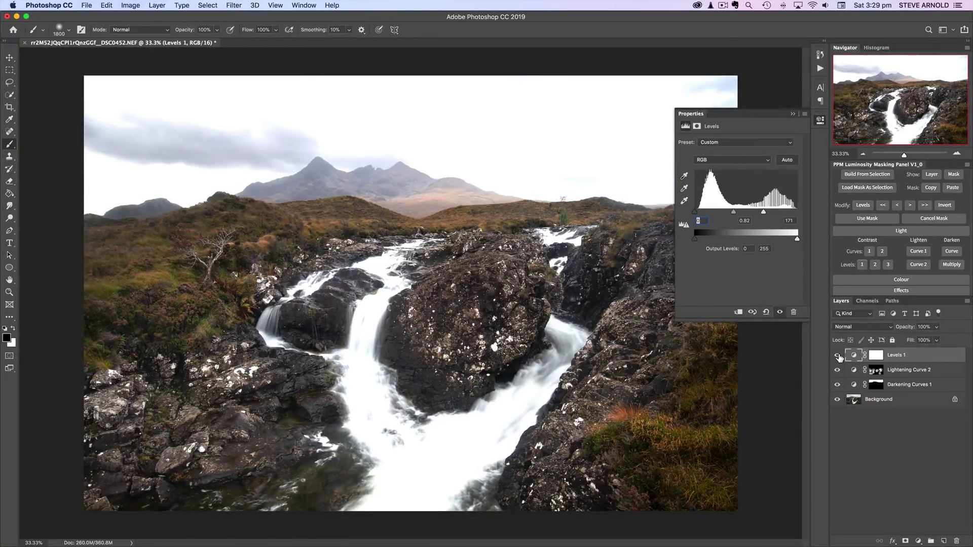
{"action": "left_click", "coordinate": [838, 355]}
{"action": "left_click", "coordinate": [838, 355]}
{"action": "left_click", "coordinate": [838, 355]}
{"action": "left_click", "coordinate": [837, 355]}
{"action": "left_click", "coordinate": [821, 122]}
- Select the Levels 1 mask, turn on luminosity preview and build a lights 2 luminosity mask
{"action": "left_click", "coordinate": [876, 355]}
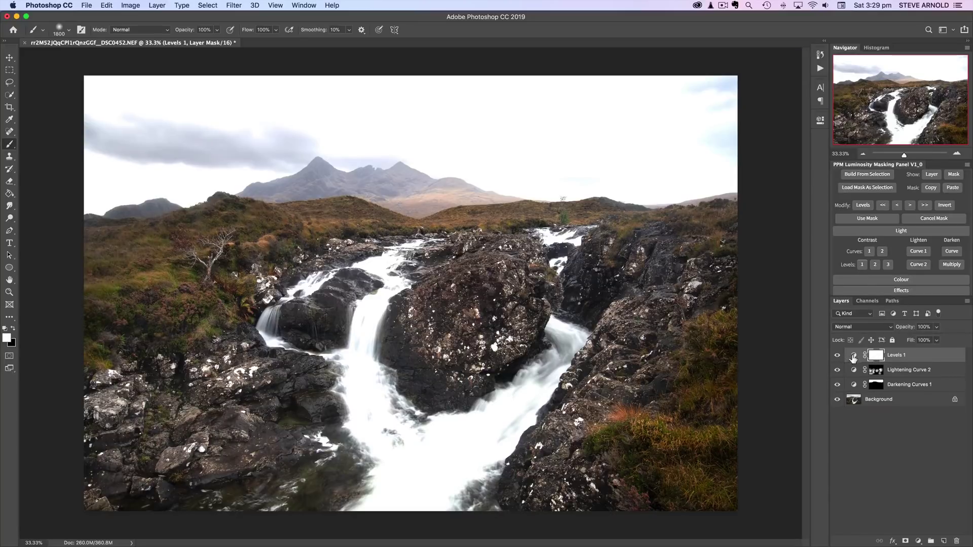
{"action": "left_click", "coordinate": [837, 356]}
{"action": "left_click", "coordinate": [838, 355]}
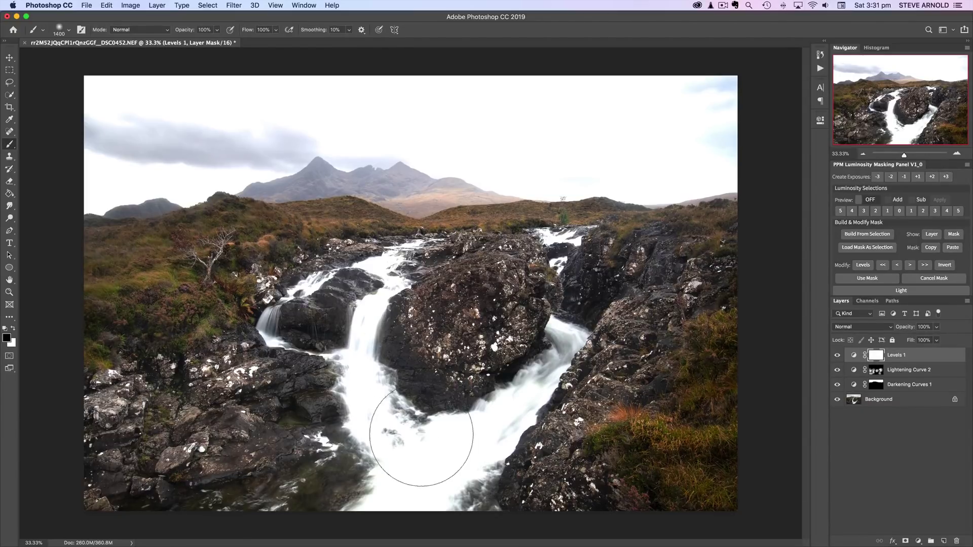
{"action": "left_click", "coordinate": [862, 200]}
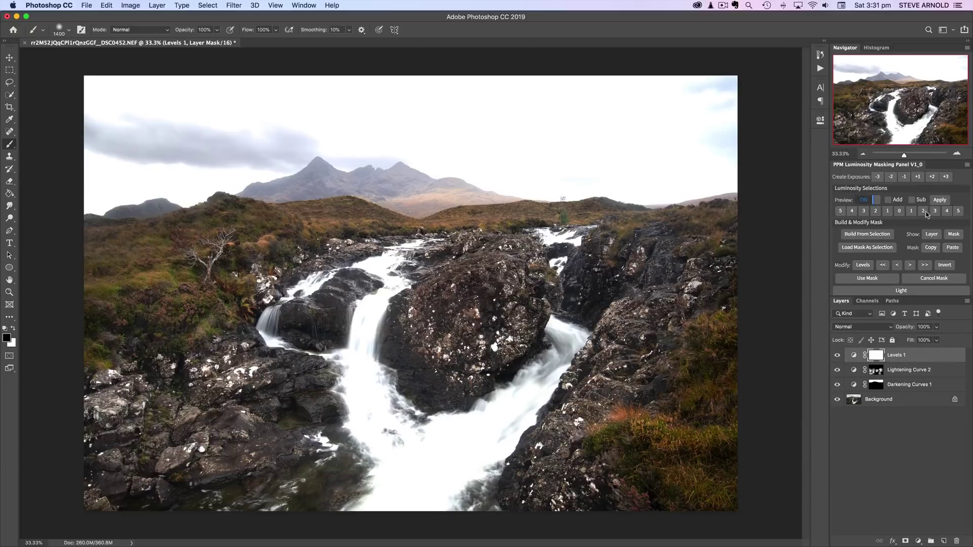
{"action": "left_click", "coordinate": [923, 211]}
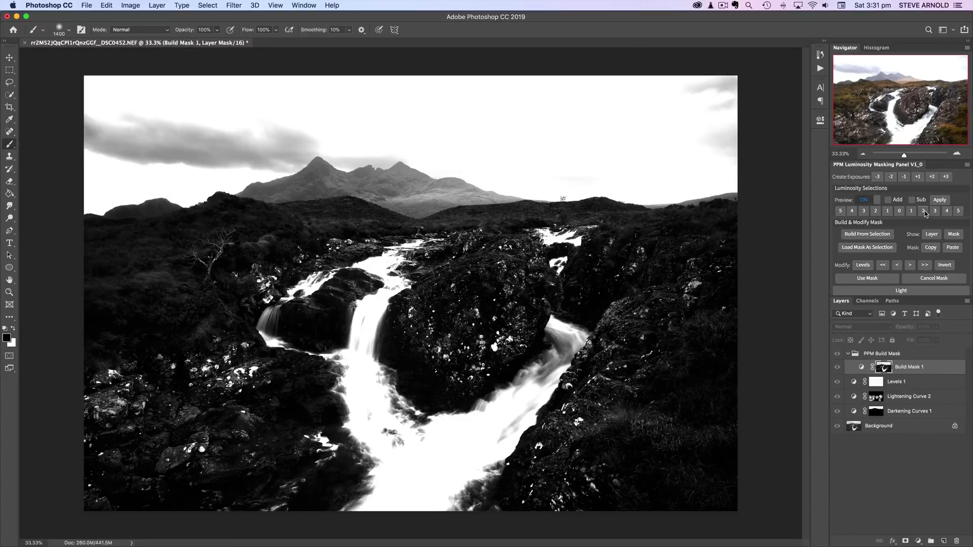
- Load the built lights 2 mask as a selection, clear its outline from view, and set a 500 px brush at 60% opacity
{"action": "left_click", "coordinate": [860, 279]}
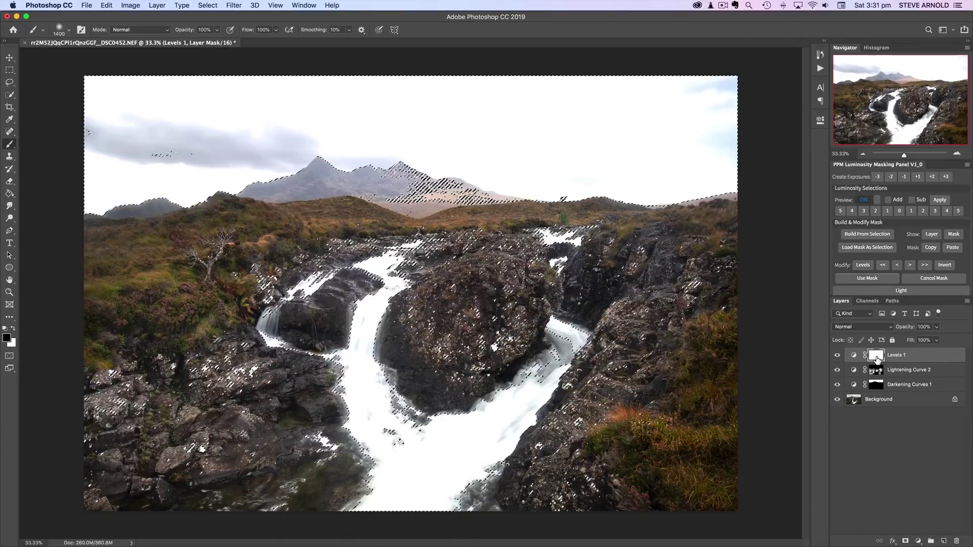
{"action": "key", "text": "ctrl+d"}
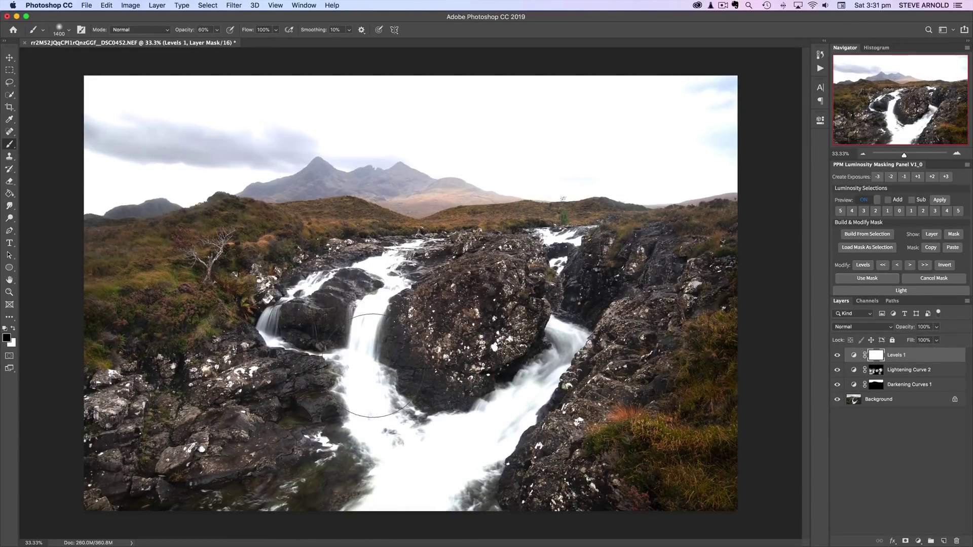
{"action": "key", "text": "bracketleft"}
{"action": "key", "text": "bracketleft"}
{"action": "key", "text": "bracketleft"}
{"action": "key", "text": "bracketleft"}
{"action": "key", "text": "bracketleft"}
{"action": "key", "text": "bracketleft"}
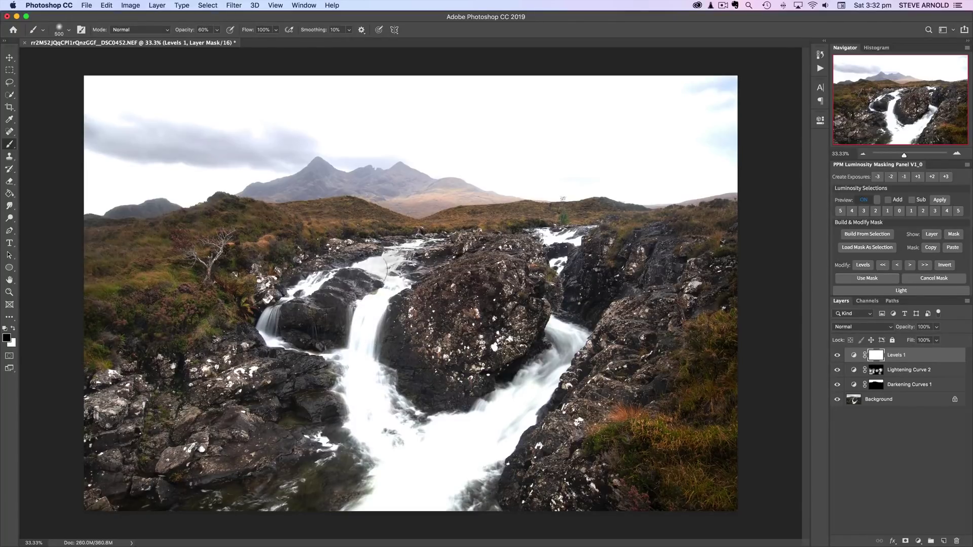
- Paint black on the Levels 1 mask over the waterfall streams, enlarging the brush to 900 px, to recover highlight detail
{"action": "mouse_move", "coordinate": [395, 258]}
{"action": "left_mouse_down"}
{"action": "mouse_move", "coordinate": [403, 278]}
{"action": "mouse_move", "coordinate": [356, 385]}
{"action": "mouse_move", "coordinate": [375, 404]}
{"action": "mouse_move", "coordinate": [384, 441]}
{"action": "mouse_move", "coordinate": [445, 446]}
{"action": "mouse_move", "coordinate": [489, 408]}
{"action": "mouse_move", "coordinate": [446, 452]}
{"action": "mouse_move", "coordinate": [529, 412]}
{"action": "mouse_move", "coordinate": [400, 487]}
{"action": "mouse_move", "coordinate": [430, 483]}
{"action": "mouse_move", "coordinate": [557, 354]}
{"action": "left_mouse_up"}
{"action": "key", "text": "bracketright"}
{"action": "key", "text": "bracketright"}
{"action": "key", "text": "bracketright"}
{"action": "key", "text": "bracketright"}
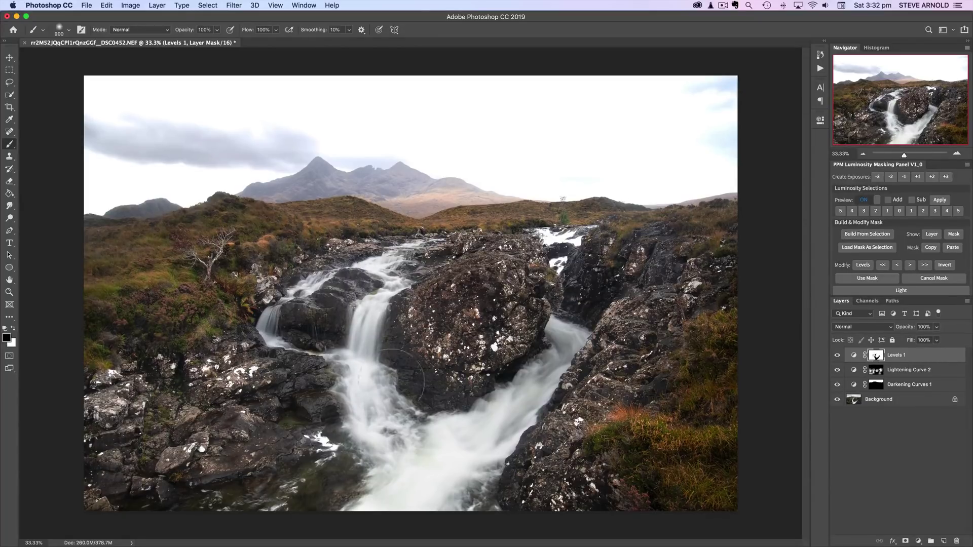
{"action": "mouse_move", "coordinate": [562, 238]}
{"action": "left_mouse_down"}
{"action": "mouse_move", "coordinate": [550, 248]}
{"action": "mouse_move", "coordinate": [558, 241]}
{"action": "left_mouse_up"}
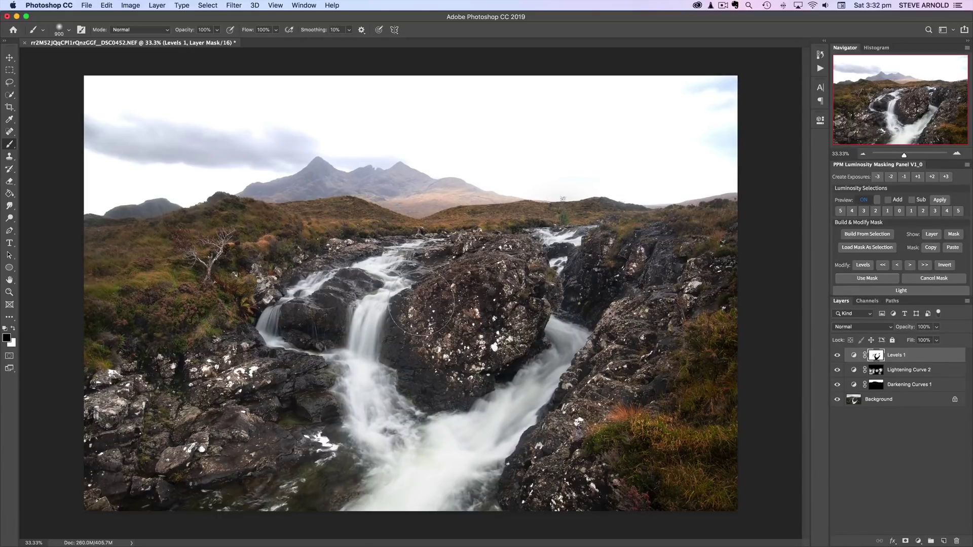
- Paint black across the whole sky on the Levels 1 mask with a 1300 px brush at 100% opacity
{"action": "key", "text": "bracketright"}
{"action": "key", "text": "bracketright"}
{"action": "key", "text": "bracketright"}
{"action": "key", "text": "bracketright"}
{"action": "mouse_move", "coordinate": [152, 124]}
{"action": "left_mouse_down"}
{"action": "mouse_move", "coordinate": [127, 122]}
{"action": "mouse_move", "coordinate": [463, 101]}
{"action": "mouse_move", "coordinate": [770, 134]}
{"action": "mouse_move", "coordinate": [405, 167]}
{"action": "mouse_move", "coordinate": [533, 172]}
{"action": "mouse_move", "coordinate": [634, 162]}
{"action": "mouse_move", "coordinate": [679, 173]}
{"action": "mouse_move", "coordinate": [664, 182]}
{"action": "mouse_move", "coordinate": [657, 148]}
{"action": "left_mouse_up"}
{"action": "mouse_move", "coordinate": [471, 195]}
{"action": "left_mouse_down"}
{"action": "mouse_move", "coordinate": [310, 149]}
{"action": "mouse_move", "coordinate": [89, 163]}
{"action": "left_mouse_up"}
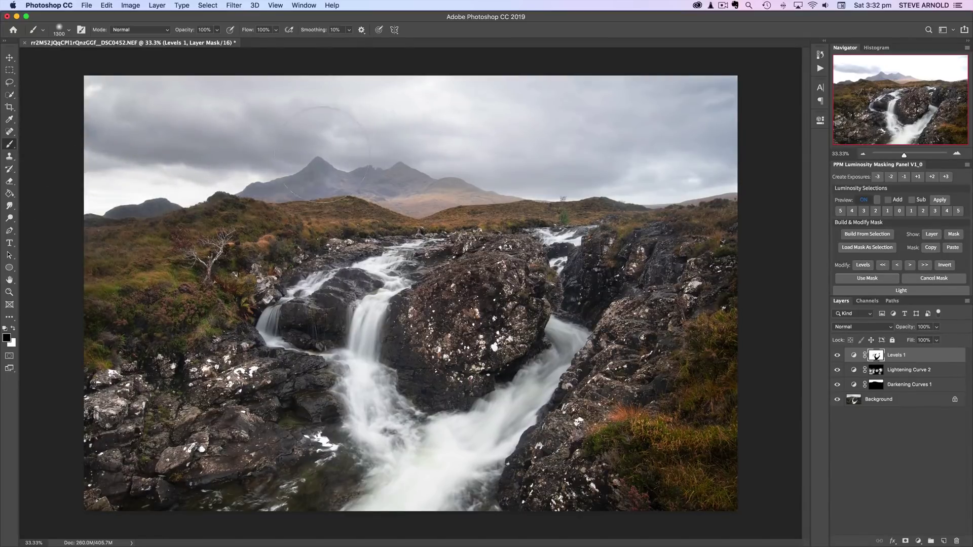
{"action": "left_click_drag", "start_coordinate": [588, 127], "coordinate": [644, 150]}
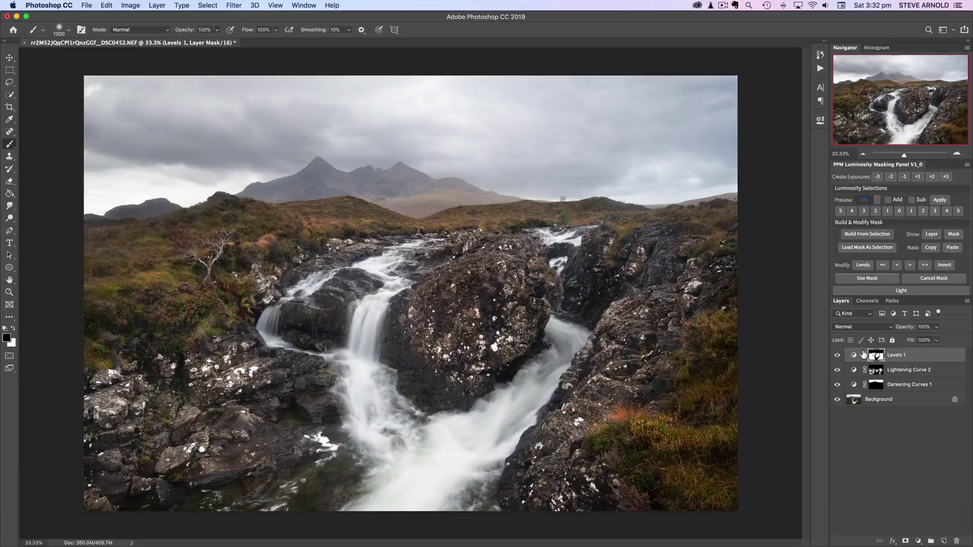
- Compare the photo repeatedly with and without the masked Levels 1 layer, leaving the layer visible
{"action": "left_click", "coordinate": [838, 356]}
{"action": "left_click", "coordinate": [838, 356]}
{"action": "left_click", "coordinate": [838, 356]}
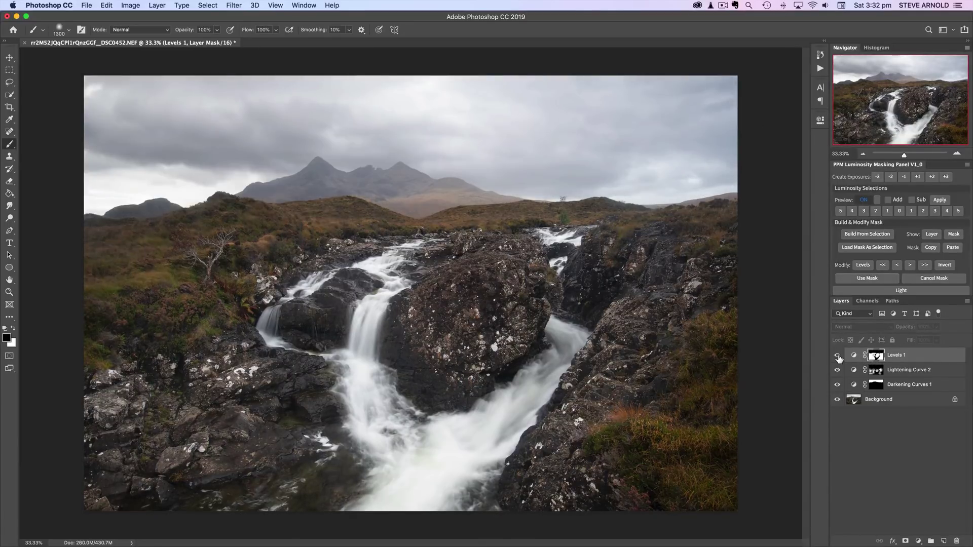
{"action": "left_click", "coordinate": [838, 356]}
{"action": "left_click", "coordinate": [838, 356]}
{"action": "left_click", "coordinate": [838, 356]}
{"action": "left_click", "coordinate": [838, 355]}
{"action": "left_click", "coordinate": [838, 356]}
{"action": "left_click", "coordinate": [838, 356]}
{"action": "left_click", "coordinate": [838, 356]}
{"action": "left_click", "coordinate": [837, 356]}
{"action": "left_click", "coordinate": [838, 356]}
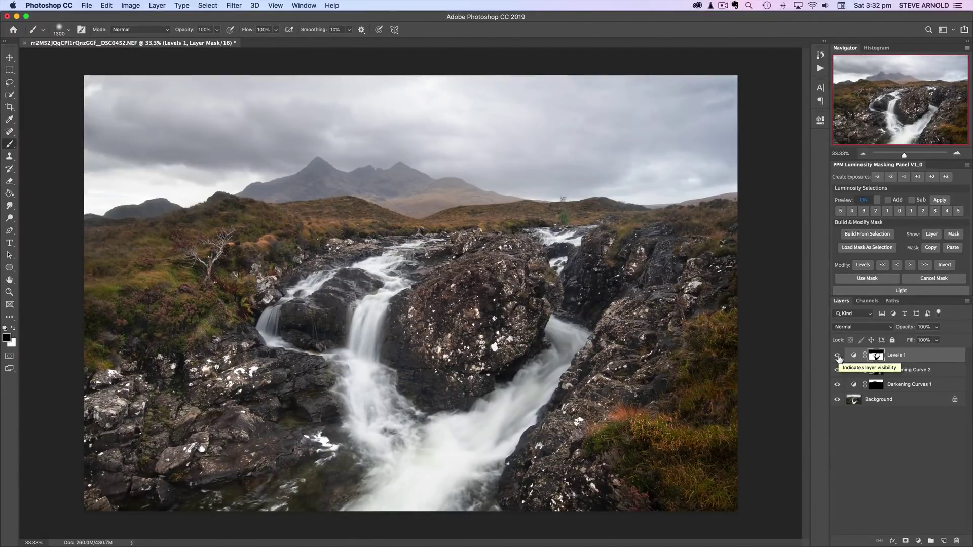
{"action": "left_click", "coordinate": [838, 356]}
{"action": "left_click", "coordinate": [838, 356]}
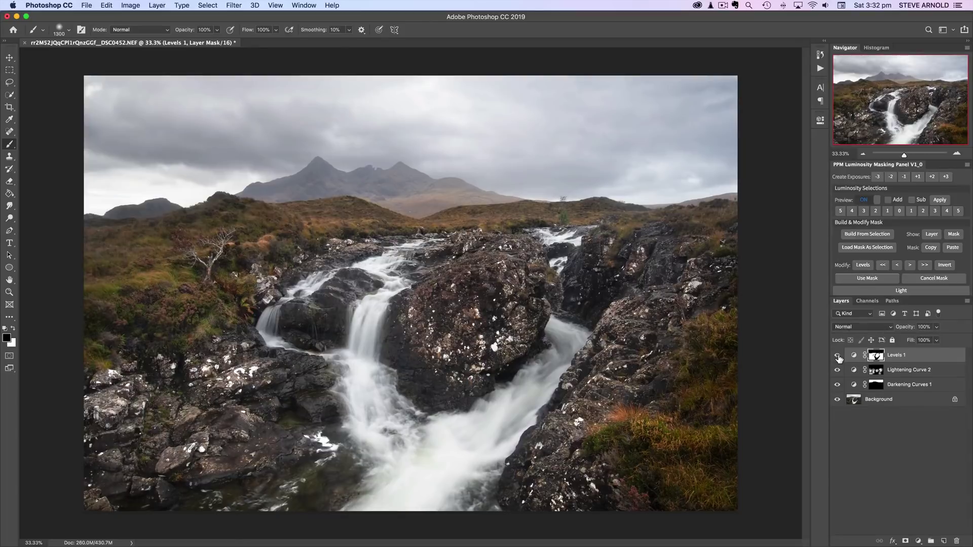
- Add a Contrast Vignette effect layer above Levels 1
{"action": "left_click", "coordinate": [922, 456]}
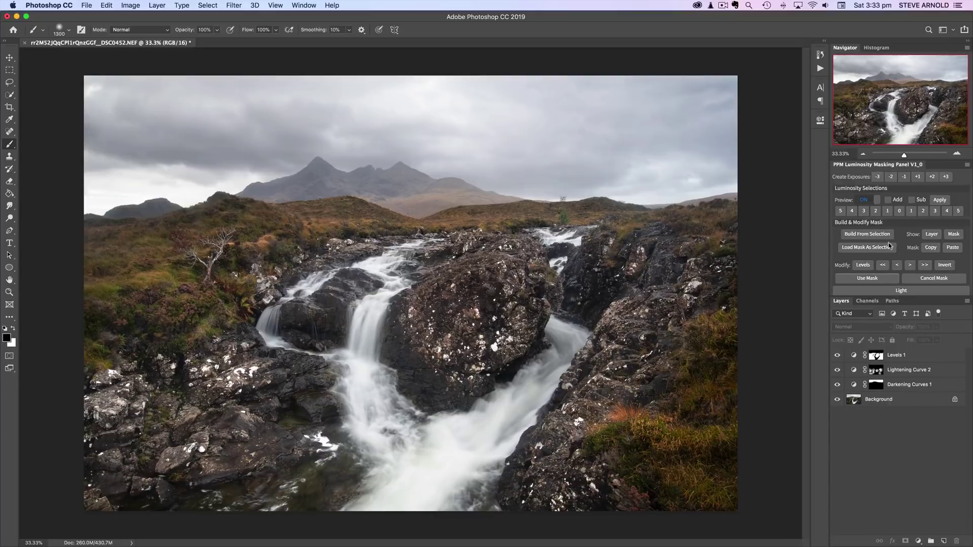
{"action": "scroll", "coordinate": [913, 235], "scroll_direction": "down", "scroll_amount": 4}
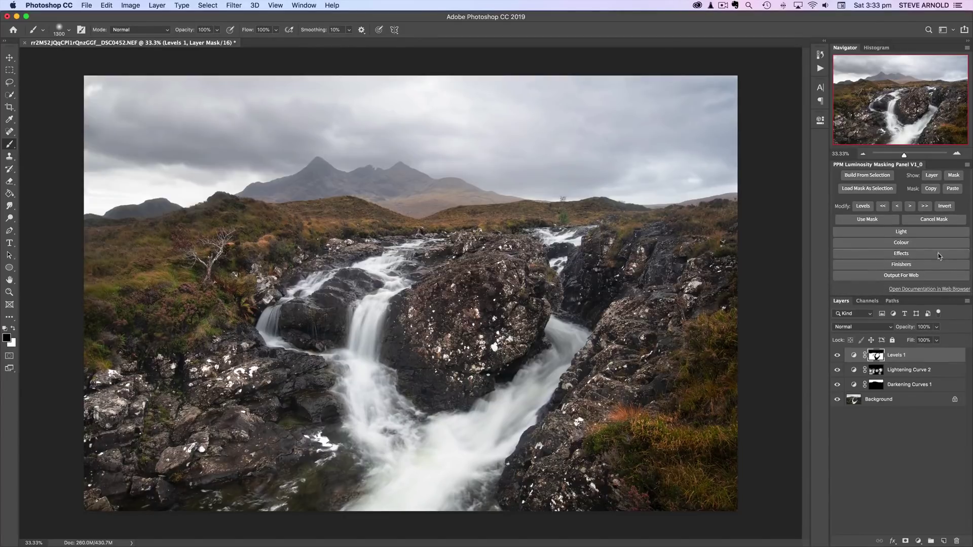
{"action": "left_click", "coordinate": [898, 258]}
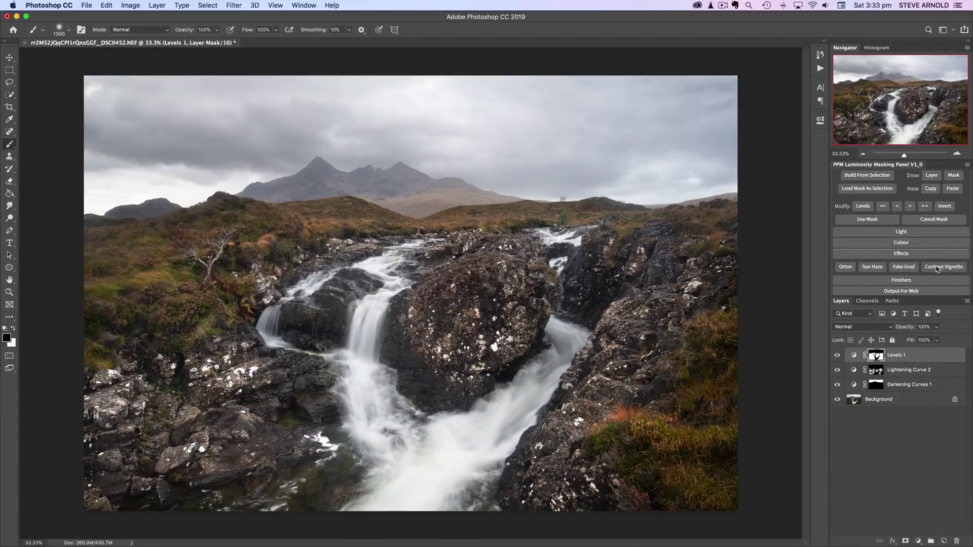
{"action": "left_click", "coordinate": [937, 268]}
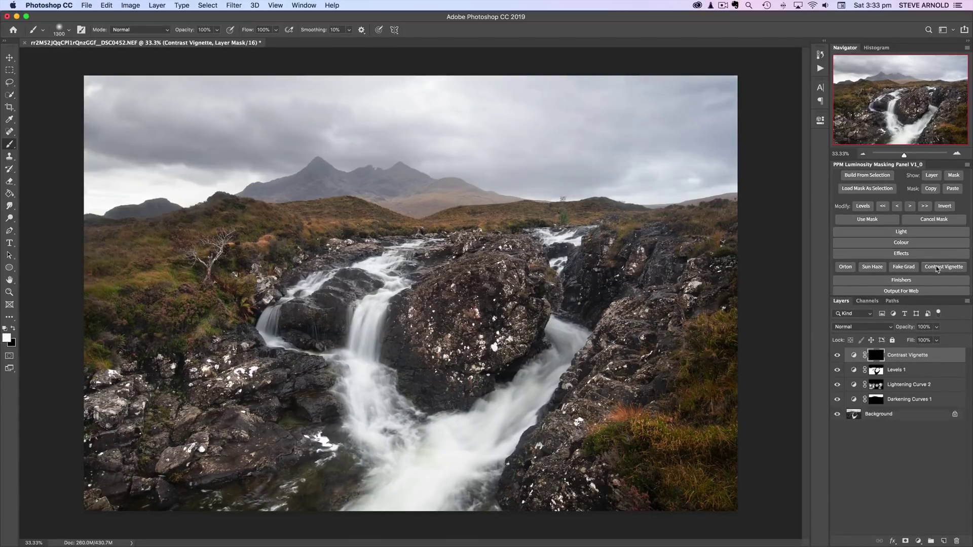
- Review the Contrast Vignette layer's curve settings and return to its layer mask
{"action": "double_click", "coordinate": [854, 357]}
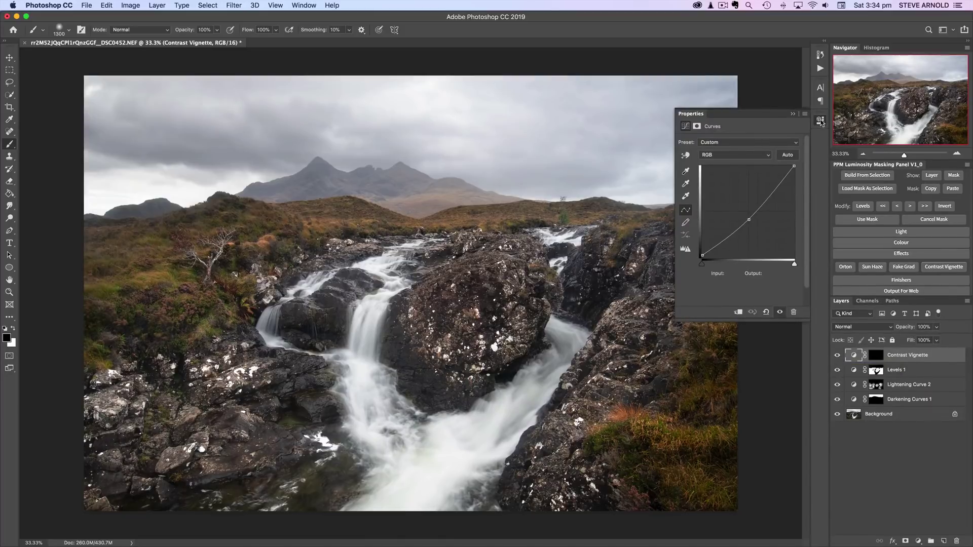
{"action": "left_click", "coordinate": [833, 315]}
{"action": "left_click", "coordinate": [875, 356]}
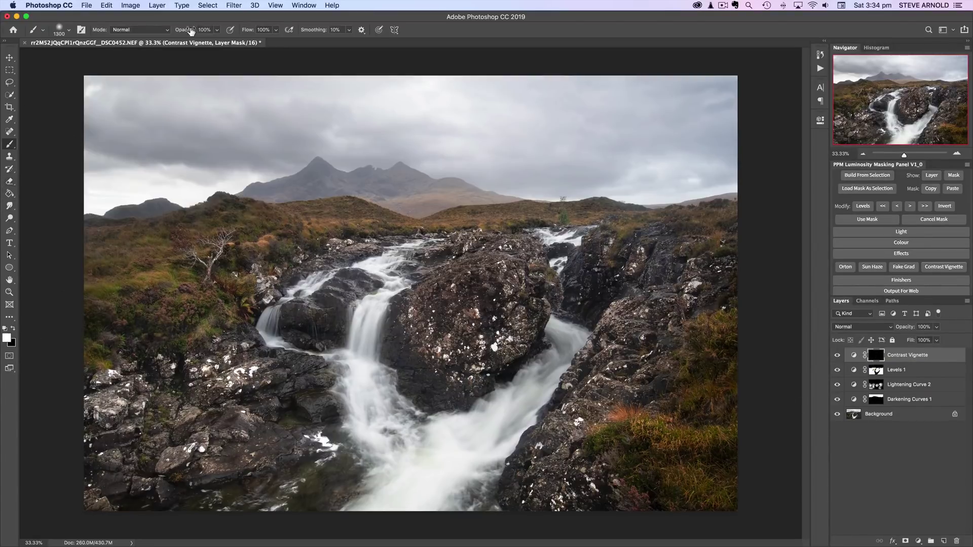
- Paint white on the Contrast Vignette mask over the lower right and left foreground with a 1500 px brush at 42% opacity
{"action": "left_click_drag", "start_coordinate": [190, 30], "coordinate": [161, 37]}
{"action": "key", "text": "bracketright"}
{"action": "key", "text": "bracketright"}
{"action": "mouse_move", "coordinate": [559, 496]}
{"action": "left_mouse_down"}
{"action": "mouse_move", "coordinate": [654, 365]}
{"action": "mouse_move", "coordinate": [564, 507]}
{"action": "mouse_move", "coordinate": [562, 491]}
{"action": "left_mouse_up"}
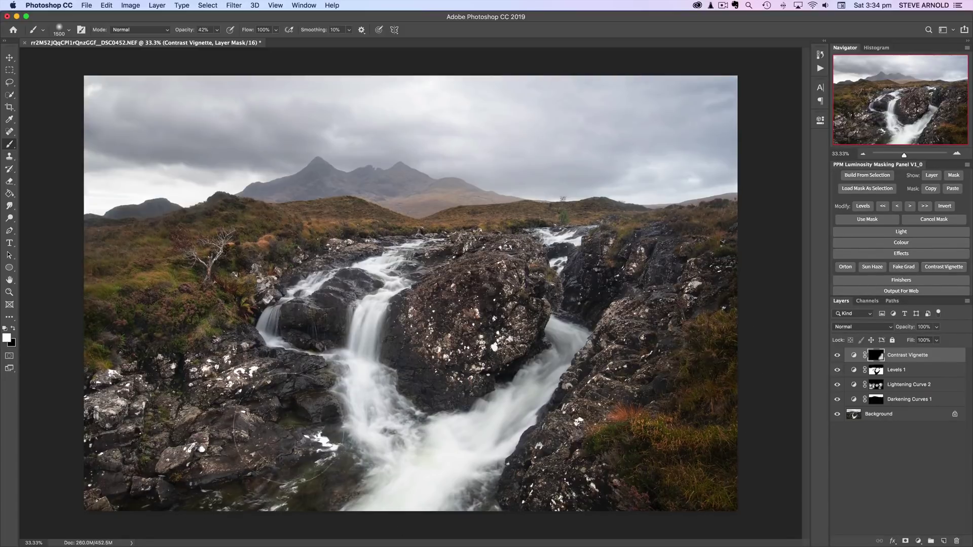
{"action": "mouse_move", "coordinate": [269, 443]}
{"action": "left_mouse_down"}
{"action": "mouse_move", "coordinate": [132, 452]}
{"action": "mouse_move", "coordinate": [143, 426]}
{"action": "mouse_move", "coordinate": [209, 381]}
{"action": "mouse_move", "coordinate": [177, 331]}
{"action": "mouse_move", "coordinate": [98, 347]}
{"action": "left_mouse_up"}
- Extend the vignette painting over the left slopes and rocks, reducing the brush gradually to 250 px for smaller areas
{"action": "key", "text": "bracketleft"}
{"action": "key", "text": "bracketleft"}
{"action": "key", "text": "bracketleft"}
{"action": "key", "text": "bracketleft"}
{"action": "mouse_move", "coordinate": [152, 284]}
{"action": "left_mouse_down"}
{"action": "mouse_move", "coordinate": [182, 253]}
{"action": "mouse_move", "coordinate": [302, 242]}
{"action": "mouse_move", "coordinate": [91, 243]}
{"action": "mouse_move", "coordinate": [213, 282]}
{"action": "mouse_move", "coordinate": [198, 362]}
{"action": "mouse_move", "coordinate": [182, 319]}
{"action": "mouse_move", "coordinate": [291, 449]}
{"action": "left_mouse_up"}
{"action": "key", "text": "bracketleft"}
{"action": "key", "text": "bracketleft"}
{"action": "key", "text": "bracketleft"}
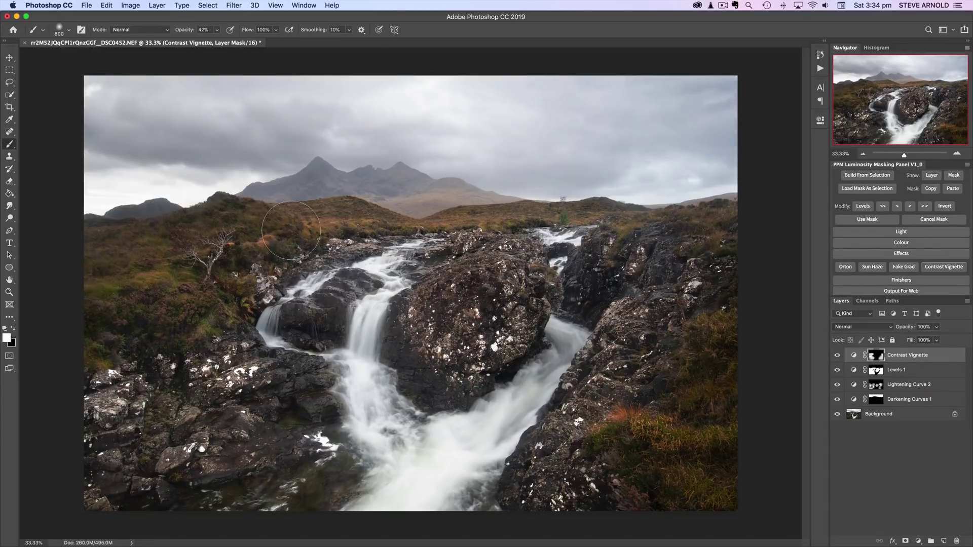
{"action": "key", "text": "bracketleft"}
{"action": "key", "text": "bracketleft"}
{"action": "key", "text": "bracketleft"}
{"action": "key", "text": "bracketleft"}
{"action": "key", "text": "bracketleft"}
{"action": "key", "text": "bracketleft"}
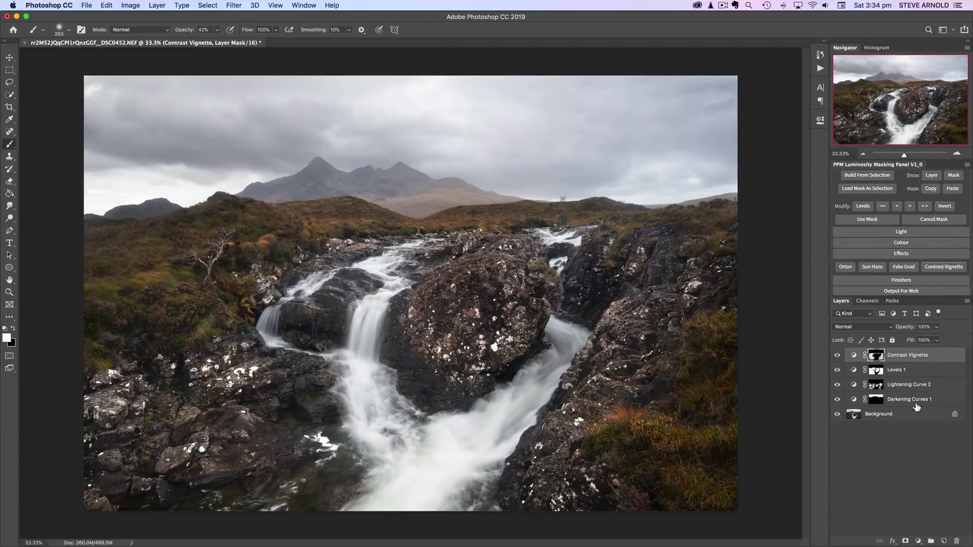
- Compare the photo with and without the Contrast Vignette layer, leaving it visible
{"action": "left_click", "coordinate": [837, 355]}
{"action": "left_click", "coordinate": [838, 356]}
{"action": "left_click", "coordinate": [837, 355]}
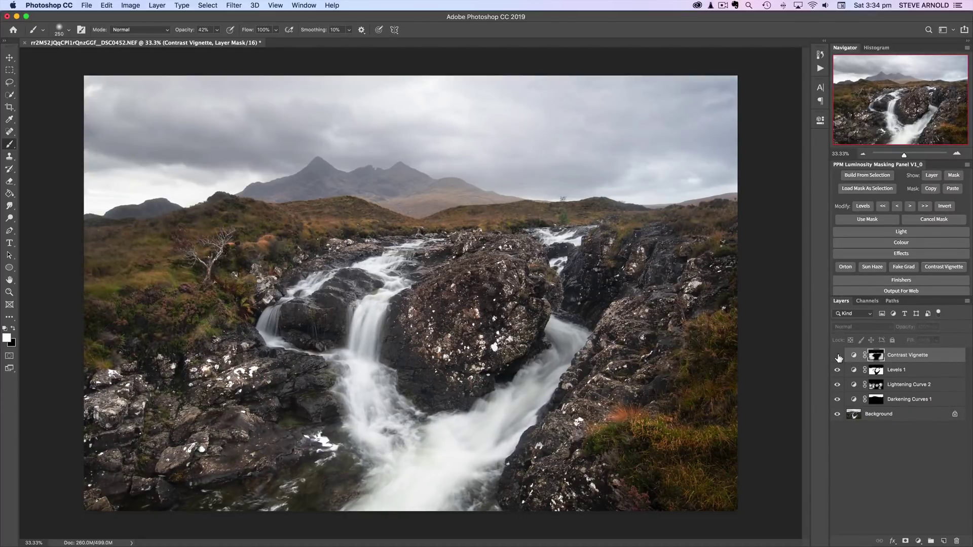
{"action": "left_click", "coordinate": [837, 355]}
{"action": "left_click", "coordinate": [837, 355]}
{"action": "left_click", "coordinate": [838, 355]}
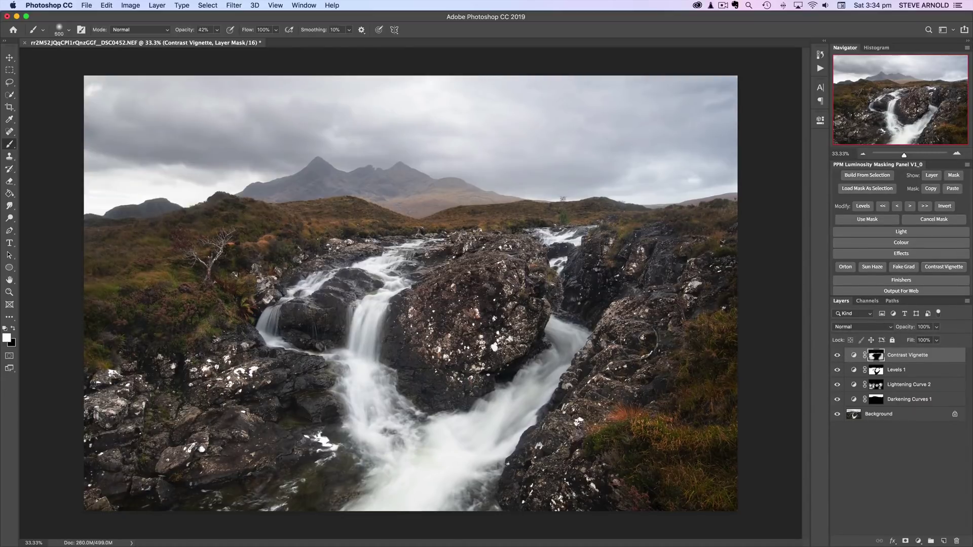
- Add a second Lightening Curve 2 layer above Contrast Vignette and invert its mask to black
{"action": "key", "text": "bracketright"}
{"action": "key", "text": "bracketright"}
{"action": "key", "text": "bracketright"}
{"action": "key", "text": "bracketright"}
{"action": "left_click", "coordinate": [902, 467]}
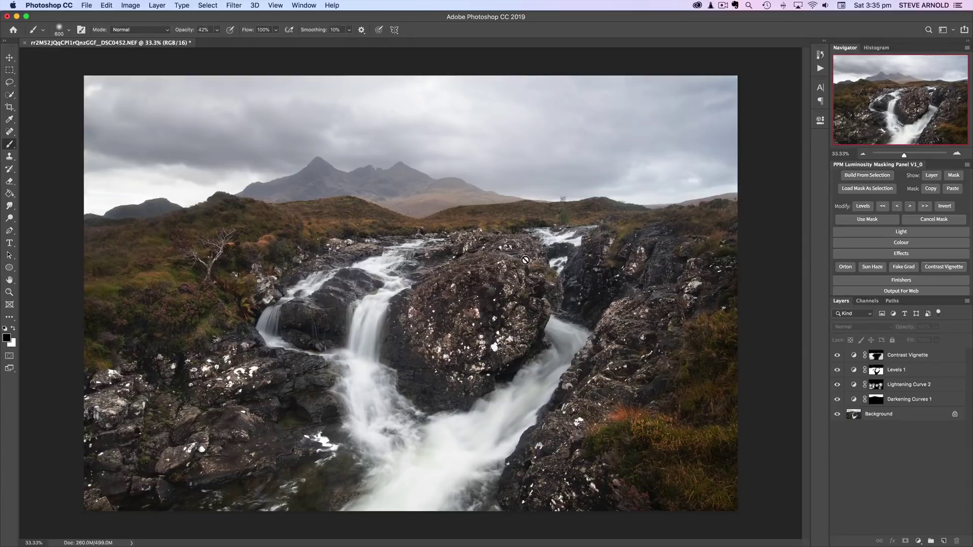
{"action": "left_click", "coordinate": [941, 254]}
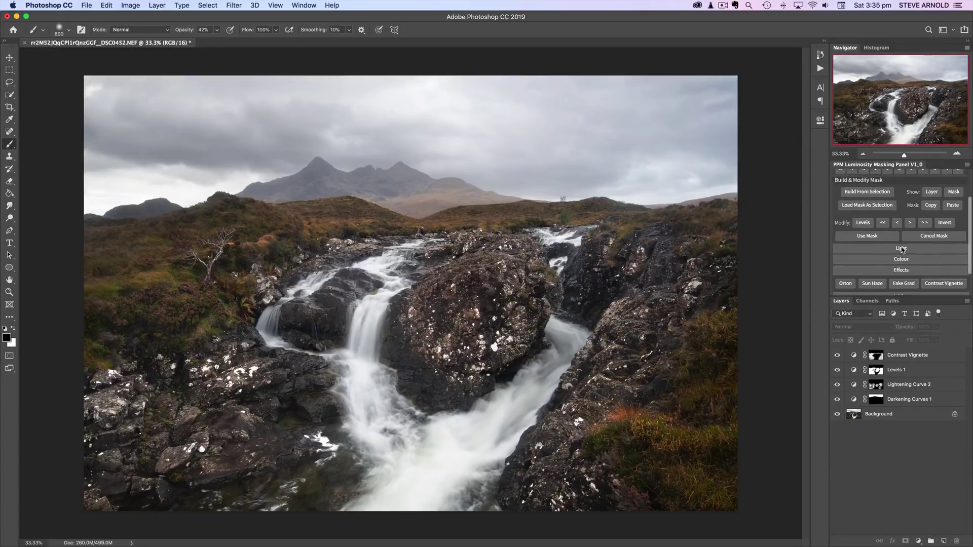
{"action": "left_click", "coordinate": [902, 248]}
{"action": "left_click", "coordinate": [919, 283]}
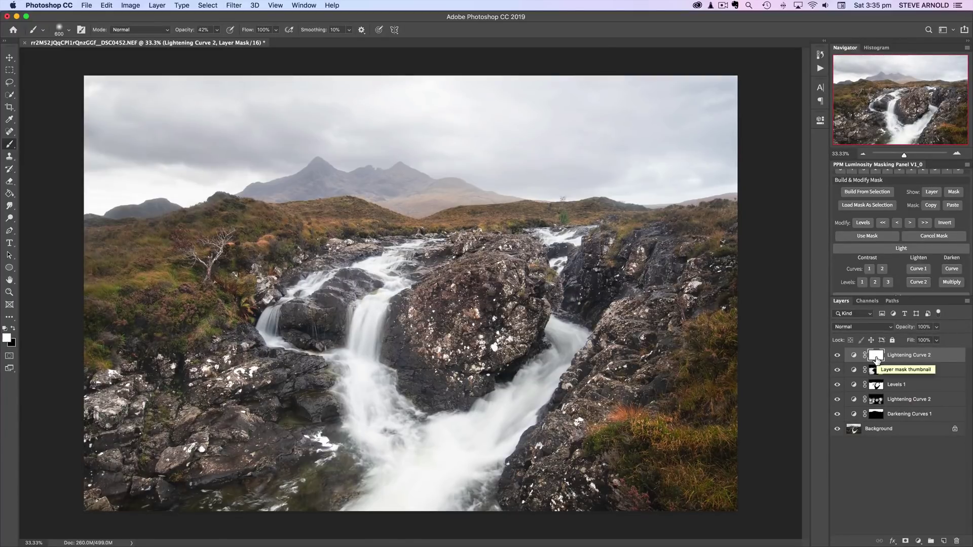
{"action": "key", "text": "super+i"}
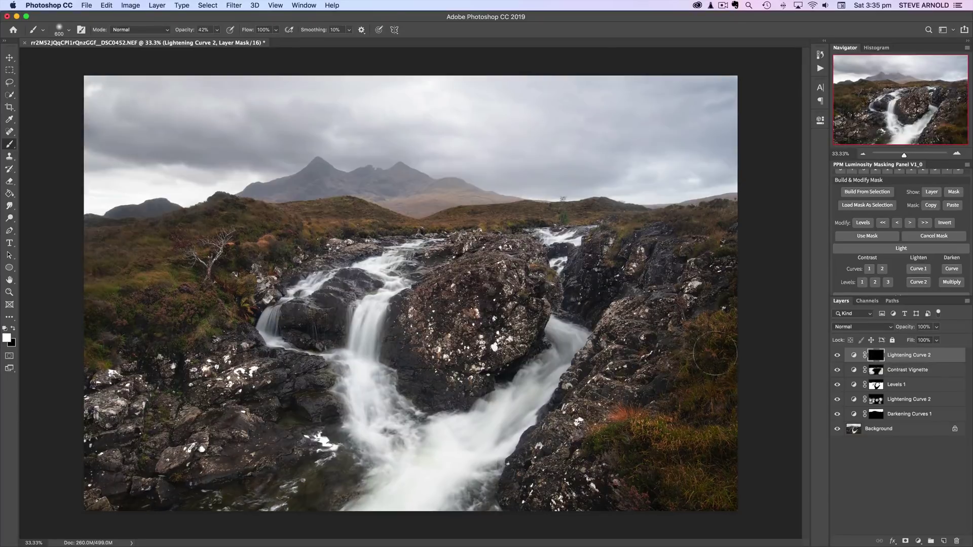
- Paint white on the new Lightening Curve 2 mask over the central boulder with a 1000 px brush at 42% opacity
{"action": "key", "text": "bracketright"}
{"action": "key", "text": "bracketright"}
{"action": "key", "text": "bracketright"}
{"action": "key", "text": "bracketright"}
{"action": "mouse_move", "coordinate": [481, 284]}
{"action": "left_mouse_down"}
{"action": "mouse_move", "coordinate": [484, 304]}
{"action": "mouse_move", "coordinate": [436, 375]}
{"action": "mouse_move", "coordinate": [476, 314]}
{"action": "mouse_move", "coordinate": [329, 324]}
{"action": "mouse_move", "coordinate": [329, 304]}
{"action": "mouse_move", "coordinate": [438, 268]}
{"action": "mouse_move", "coordinate": [432, 376]}
{"action": "mouse_move", "coordinate": [507, 274]}
{"action": "mouse_move", "coordinate": [386, 269]}
{"action": "mouse_move", "coordinate": [317, 310]}
{"action": "mouse_move", "coordinate": [325, 322]}
{"action": "mouse_move", "coordinate": [378, 286]}
{"action": "mouse_move", "coordinate": [522, 268]}
{"action": "left_mouse_up"}
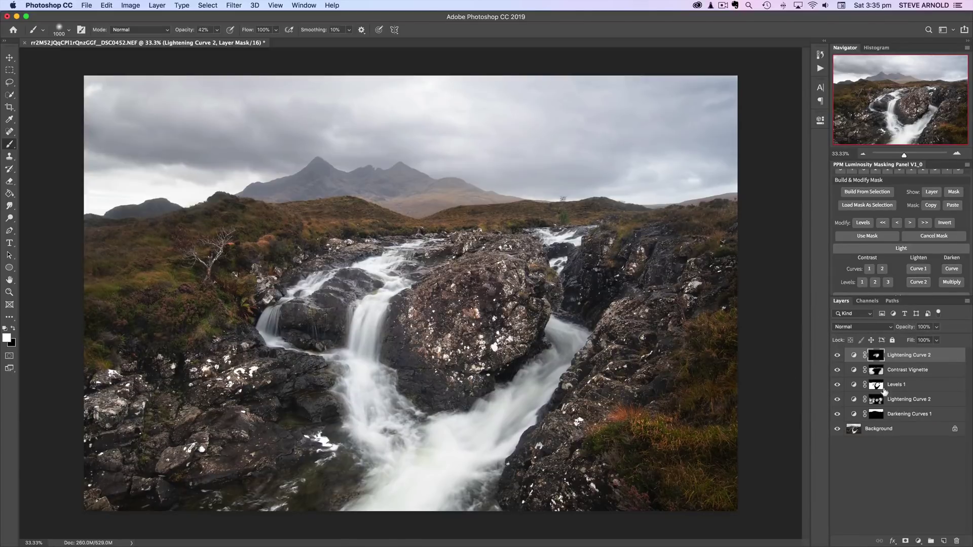
- Add another Levels 1 contrast layer at the top of the stack and lower its white input level to 223
{"action": "left_click", "coordinate": [863, 284]}
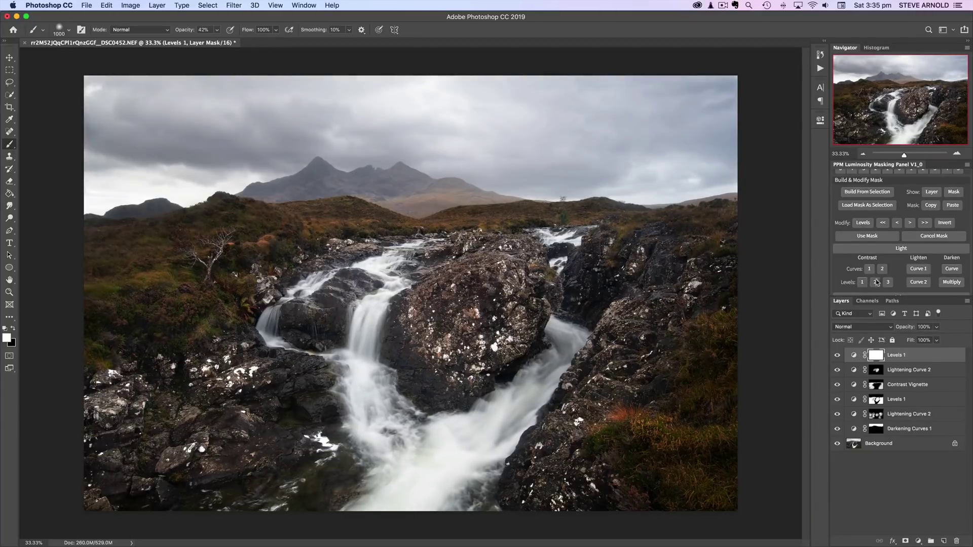
{"action": "double_click", "coordinate": [853, 355]}
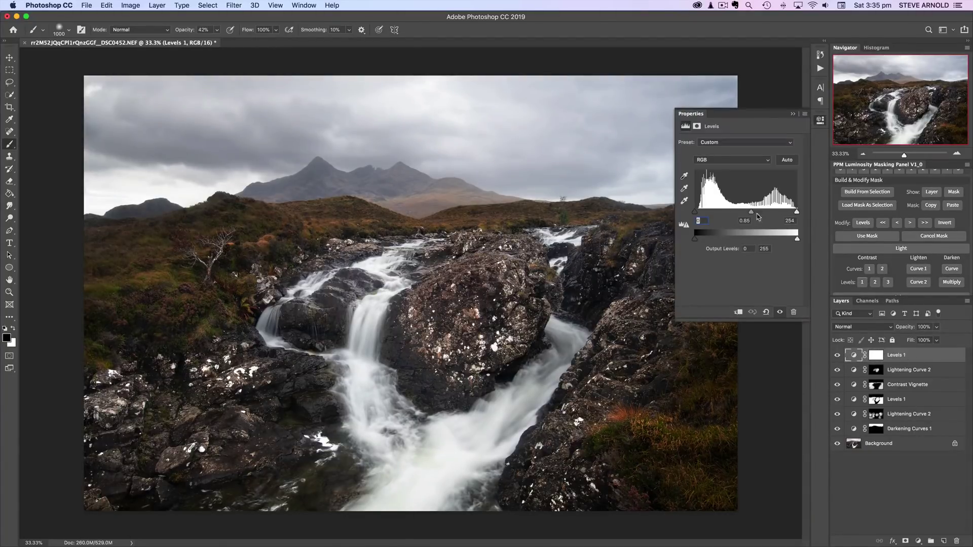
{"action": "left_click_drag", "start_coordinate": [798, 213], "coordinate": [786, 213]}
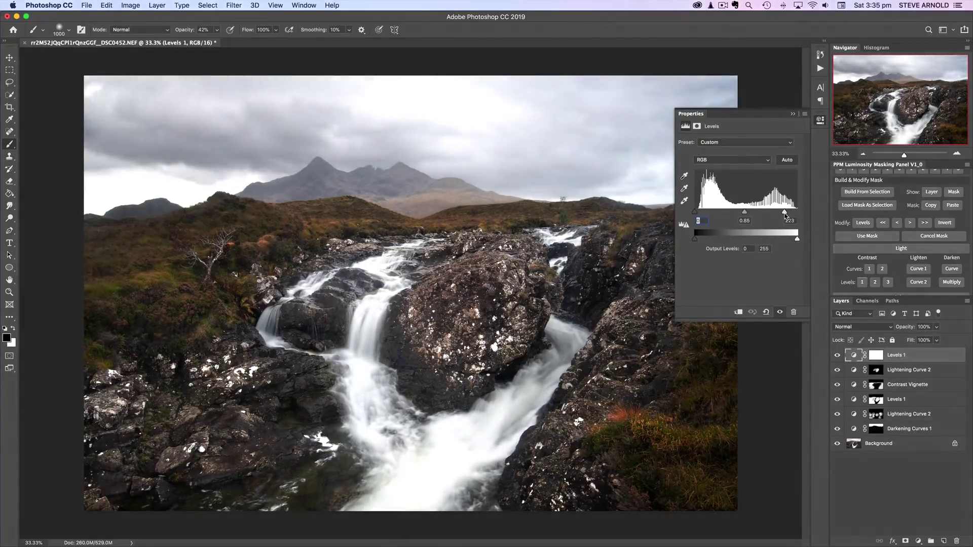
- Invert the top Levels 1 layer's mask to black and select that mask with white as the brush color
{"action": "left_click", "coordinate": [875, 356]}
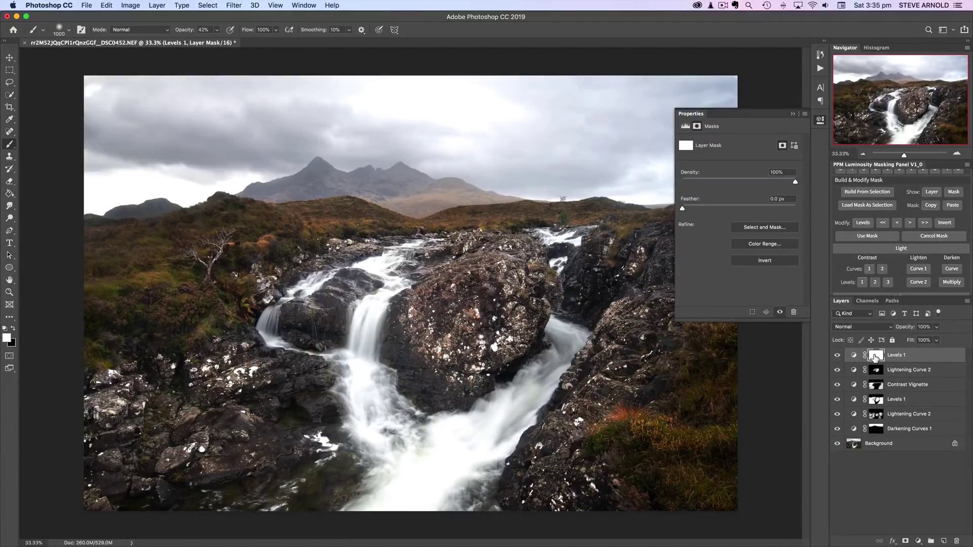
{"action": "key", "text": "super+i"}
{"action": "key", "text": "x"}
{"action": "left_click", "coordinate": [853, 356]}
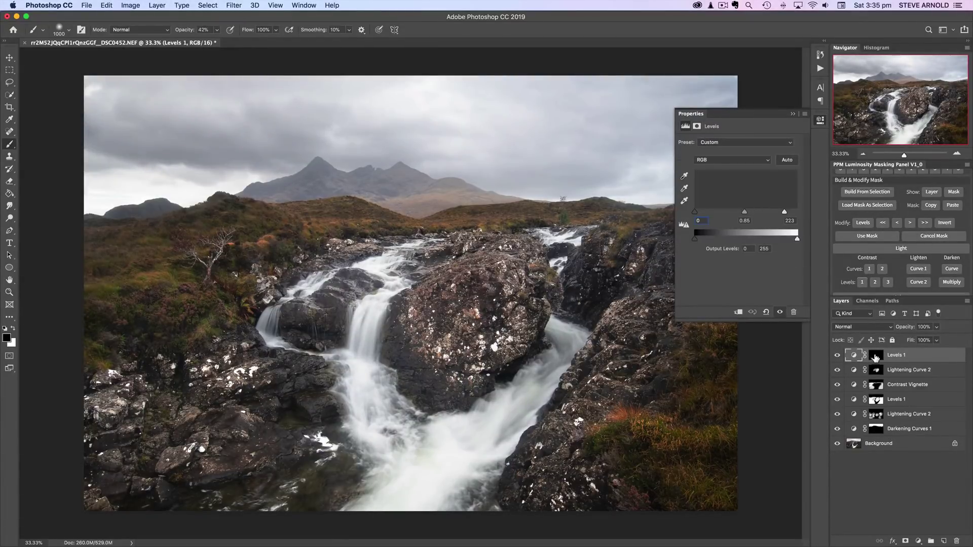
{"action": "left_click", "coordinate": [876, 356]}
{"action": "key", "text": "x"}
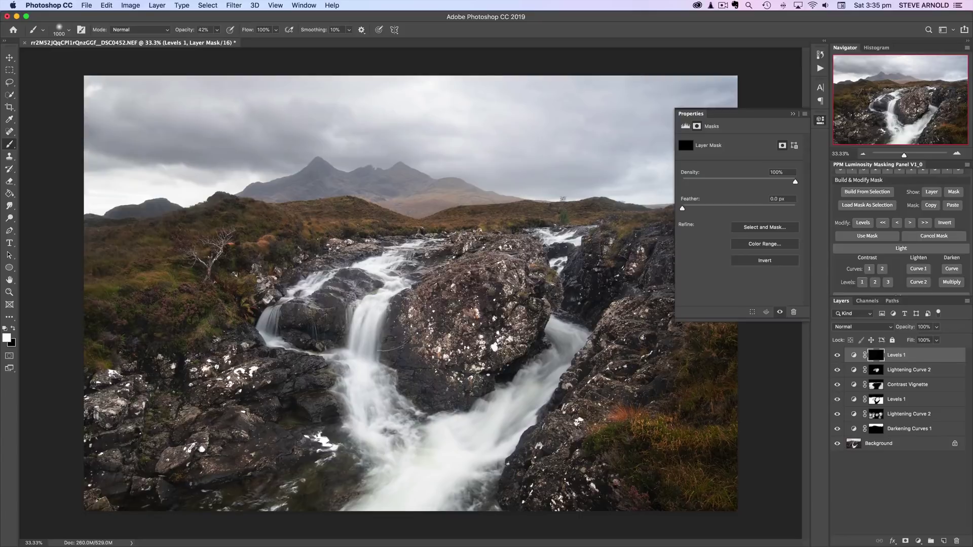
- Paint white on the top Levels 1 mask over the central boulder to add contrast, and close the mask settings
{"action": "mouse_move", "coordinate": [395, 350]}
{"action": "left_mouse_down"}
{"action": "mouse_move", "coordinate": [451, 363]}
{"action": "mouse_move", "coordinate": [481, 329]}
{"action": "mouse_move", "coordinate": [507, 325]}
{"action": "mouse_move", "coordinate": [421, 269]}
{"action": "mouse_move", "coordinate": [309, 330]}
{"action": "mouse_move", "coordinate": [319, 297]}
{"action": "mouse_move", "coordinate": [436, 300]}
{"action": "left_mouse_up"}
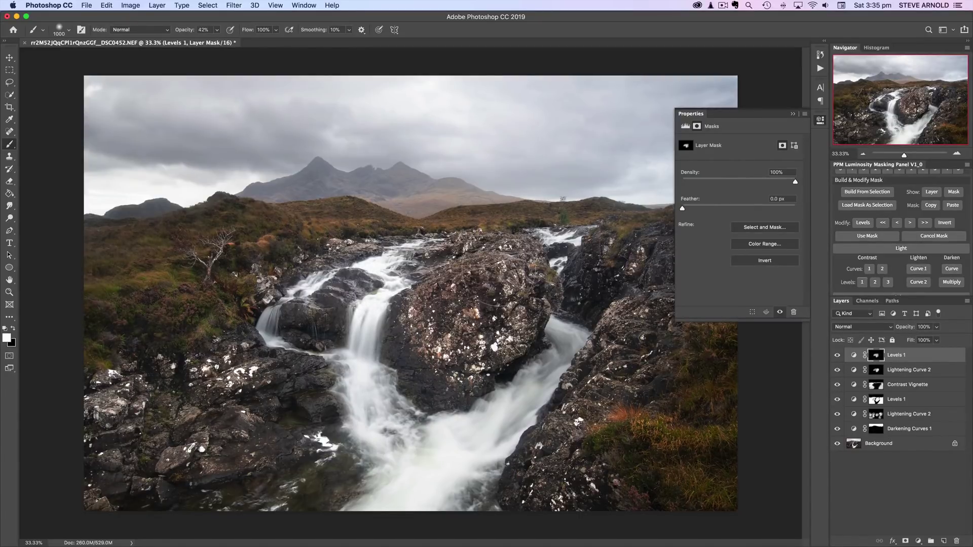
{"action": "mouse_move", "coordinate": [456, 375]}
{"action": "left_mouse_down"}
{"action": "mouse_move", "coordinate": [426, 372]}
{"action": "mouse_move", "coordinate": [335, 319]}
{"action": "mouse_move", "coordinate": [309, 329]}
{"action": "left_mouse_up"}
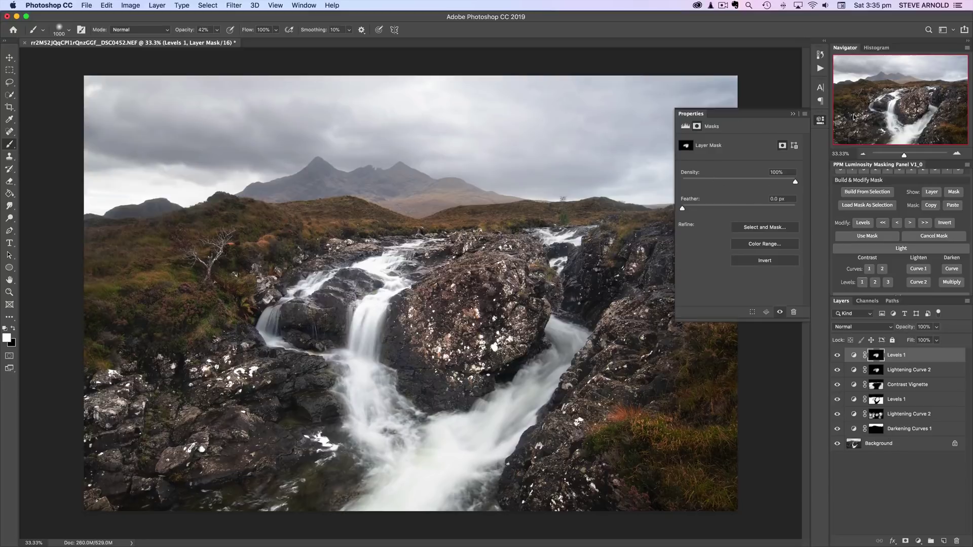
{"action": "left_click", "coordinate": [819, 121]}
- Examine the photo's overall balance at a much reduced zoom and again at 33.33%
{"action": "left_click", "coordinate": [862, 154]}
{"action": "left_click", "coordinate": [862, 155]}
{"action": "left_click", "coordinate": [861, 155]}
{"action": "left_click", "coordinate": [862, 154]}
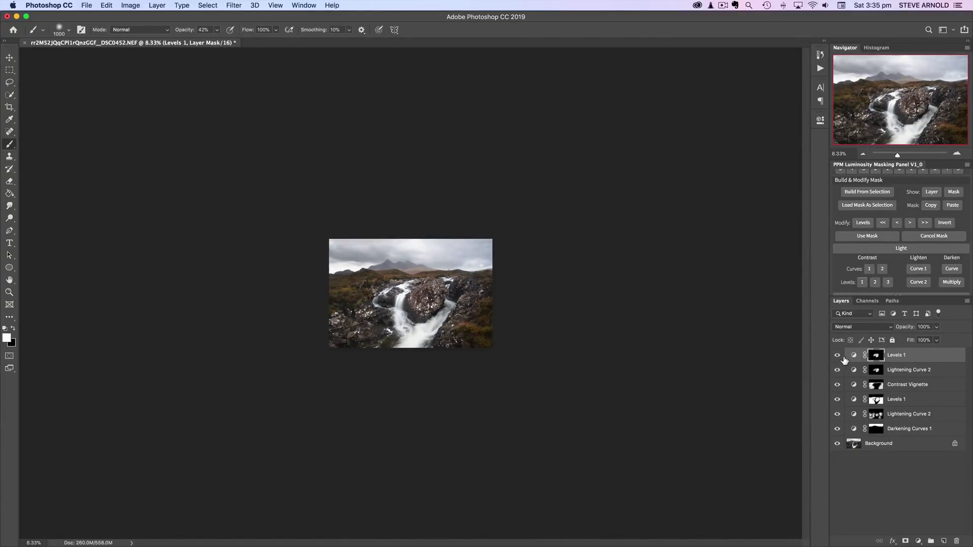
{"action": "left_click", "coordinate": [962, 155]}
{"action": "left_click", "coordinate": [961, 156]}
{"action": "left_click", "coordinate": [961, 156]}
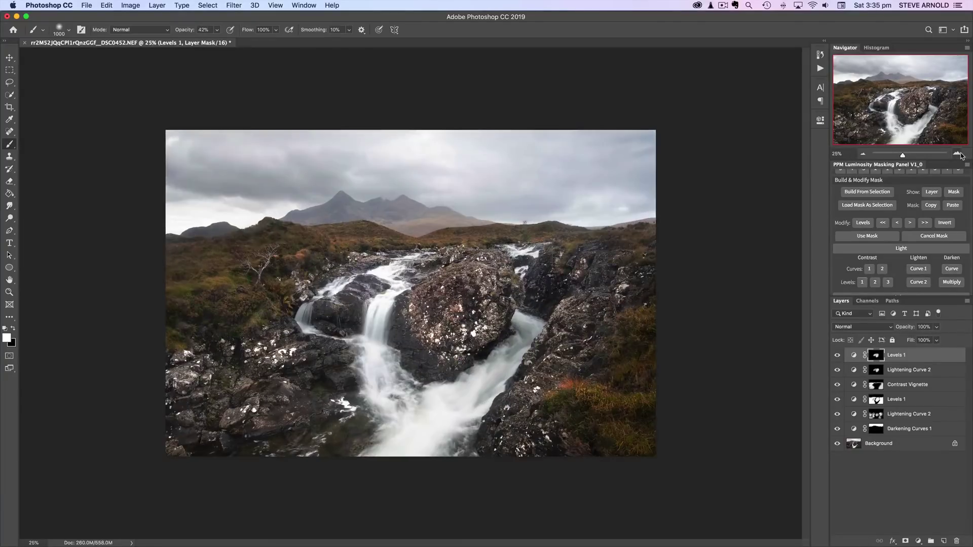
{"action": "left_click", "coordinate": [962, 156]}
- Compare the photo with and without its adjustment layers, including the Darkening Curves 1 layer alone
{"action": "left_click_drag", "start_coordinate": [838, 356], "coordinate": [841, 434]}
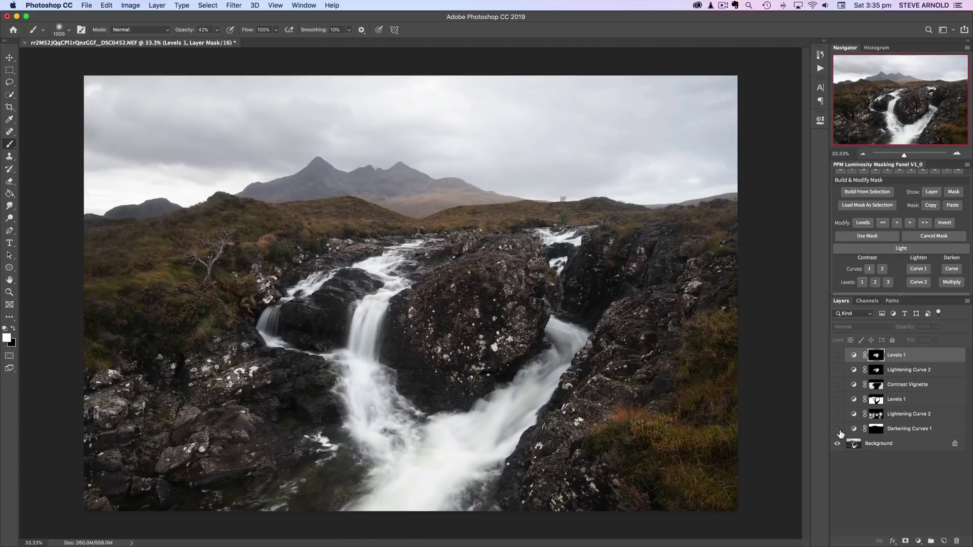
{"action": "mouse_move", "coordinate": [839, 433]}
{"action": "left_mouse_down"}
{"action": "mouse_move", "coordinate": [838, 356]}
{"action": "mouse_move", "coordinate": [839, 429]}
{"action": "left_mouse_up"}
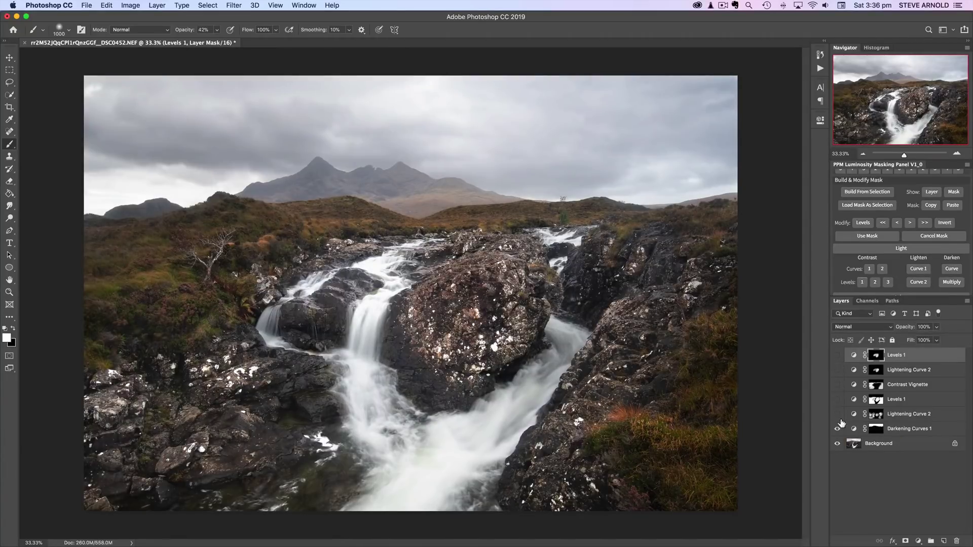
{"action": "mouse_move", "coordinate": [839, 358]}
{"action": "left_mouse_down"}
{"action": "mouse_move", "coordinate": [839, 385]}
{"action": "mouse_move", "coordinate": [836, 356]}
{"action": "left_mouse_up"}
{"action": "left_click_drag", "start_coordinate": [838, 355], "coordinate": [839, 434]}
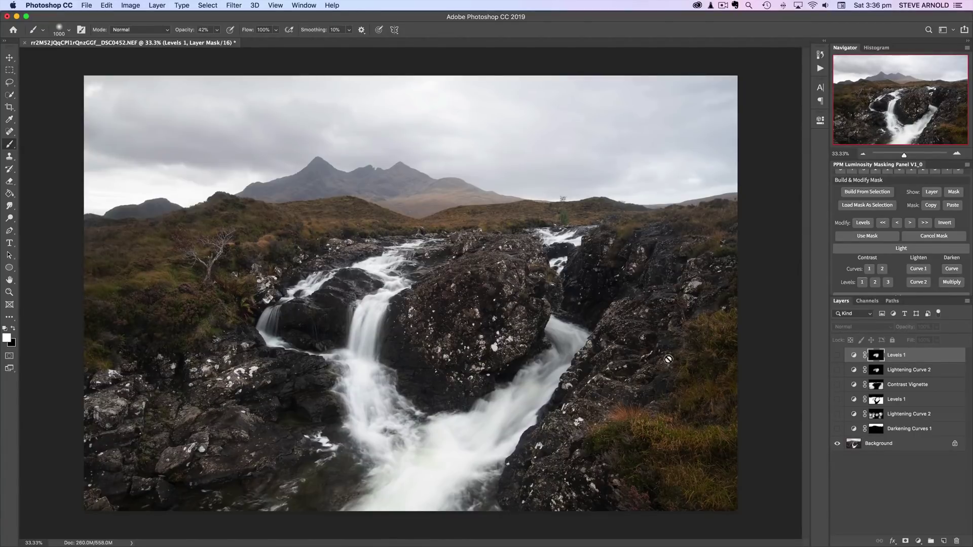
{"action": "left_click_drag", "start_coordinate": [837, 430], "coordinate": [839, 354]}
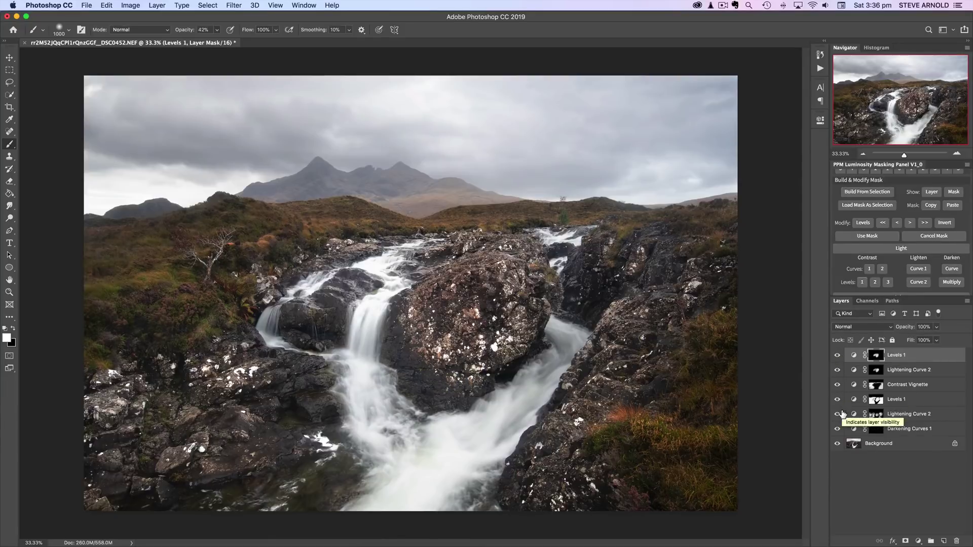
- Add another Darkening Curves 1 layer at the top of the stack and fine-tune its midtone and shadow points
{"action": "left_click", "coordinate": [912, 471]}
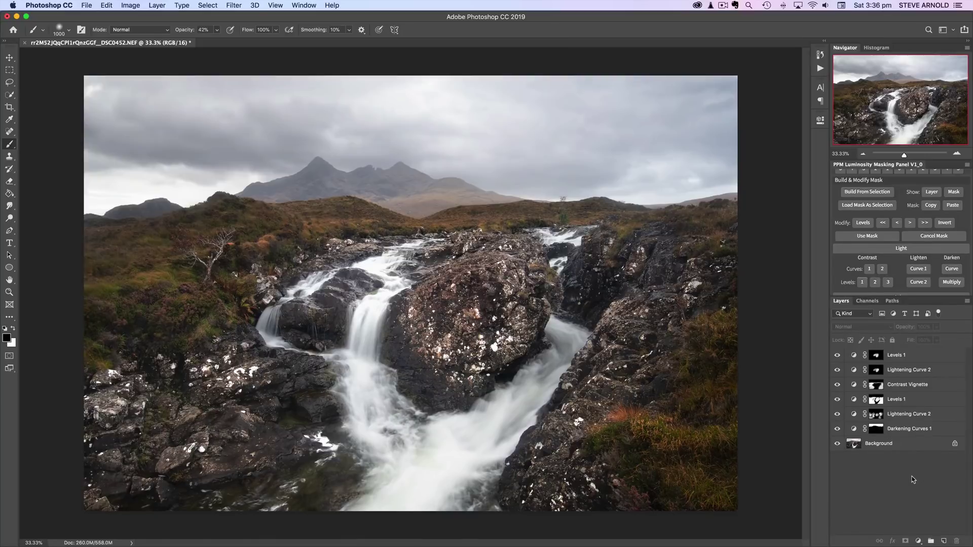
{"action": "scroll", "coordinate": [922, 261], "scroll_direction": "down", "scroll_amount": 2}
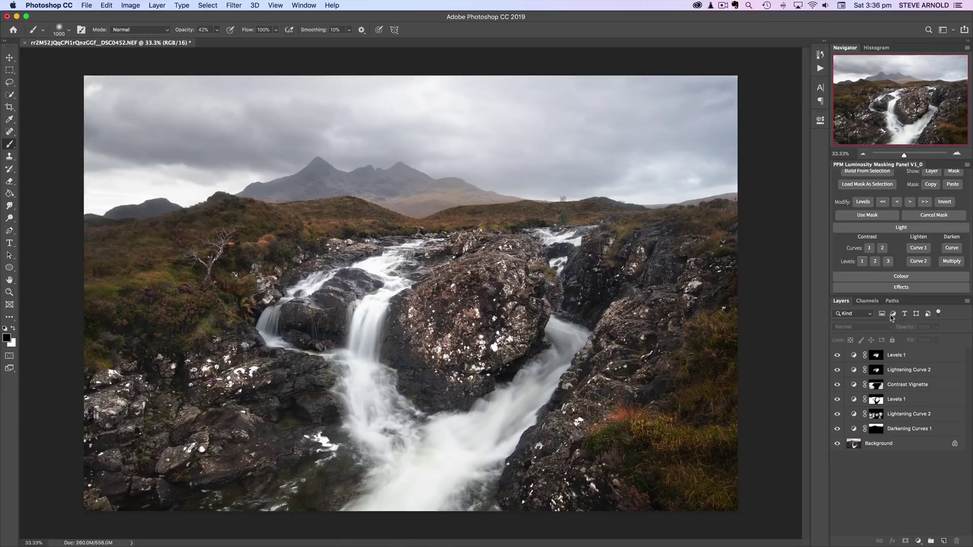
{"action": "left_click", "coordinate": [723, 6]}
{"action": "left_click", "coordinate": [955, 227]}
{"action": "left_click", "coordinate": [952, 248]}
{"action": "left_click", "coordinate": [853, 355]}
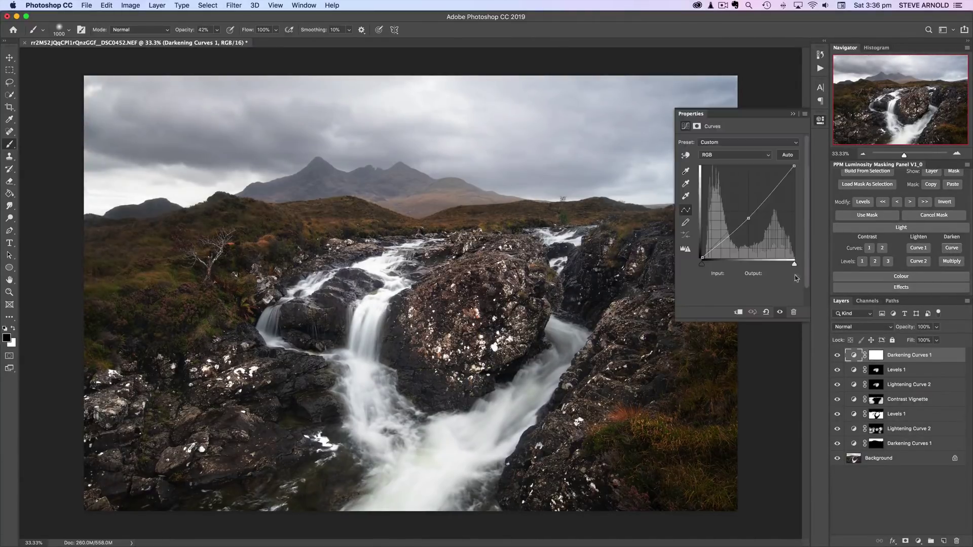
{"action": "left_click_drag", "start_coordinate": [749, 219], "coordinate": [749, 219]}
{"action": "left_click_drag", "start_coordinate": [701, 257], "coordinate": [702, 256]}
{"action": "left_click_drag", "start_coordinate": [749, 218], "coordinate": [748, 218]}
{"action": "left_click", "coordinate": [821, 121]}
- Paint black on the new Darkening Curves 1 mask over the central boulder with a 1400 px brush at 42% opacity, and compare the effect
{"action": "left_click", "coordinate": [876, 357]}
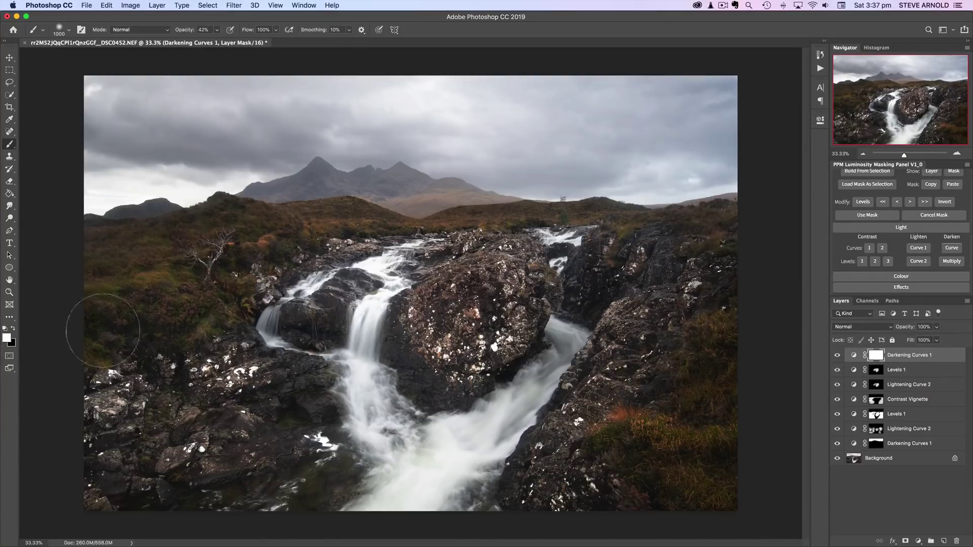
{"action": "key", "text": "bracketright"}
{"action": "key", "text": "bracketright"}
{"action": "key", "text": "bracketright"}
{"action": "key", "text": "bracketright"}
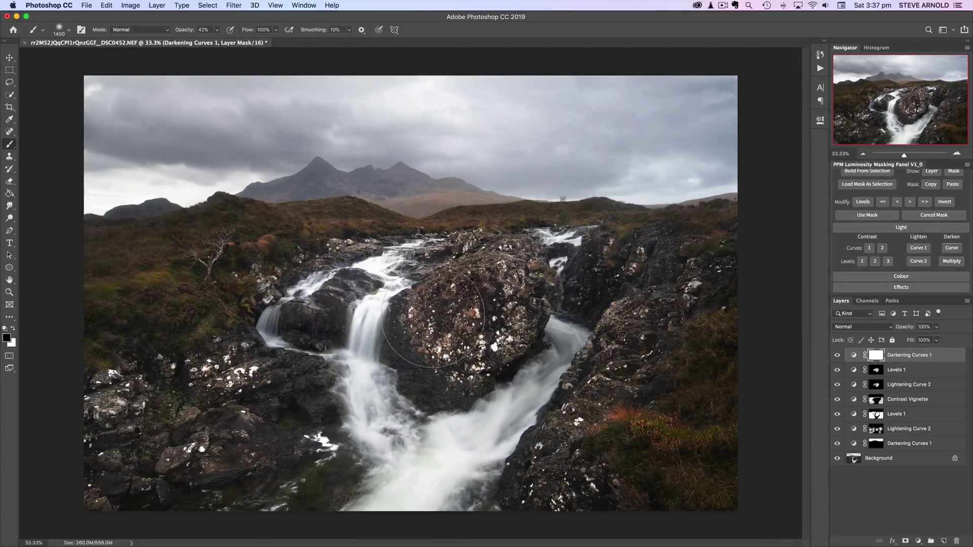
{"action": "mouse_move", "coordinate": [433, 317]}
{"action": "left_mouse_down"}
{"action": "mouse_move", "coordinate": [433, 353]}
{"action": "mouse_move", "coordinate": [283, 304]}
{"action": "mouse_move", "coordinate": [487, 324]}
{"action": "mouse_move", "coordinate": [469, 350]}
{"action": "mouse_move", "coordinate": [540, 276]}
{"action": "left_mouse_up"}
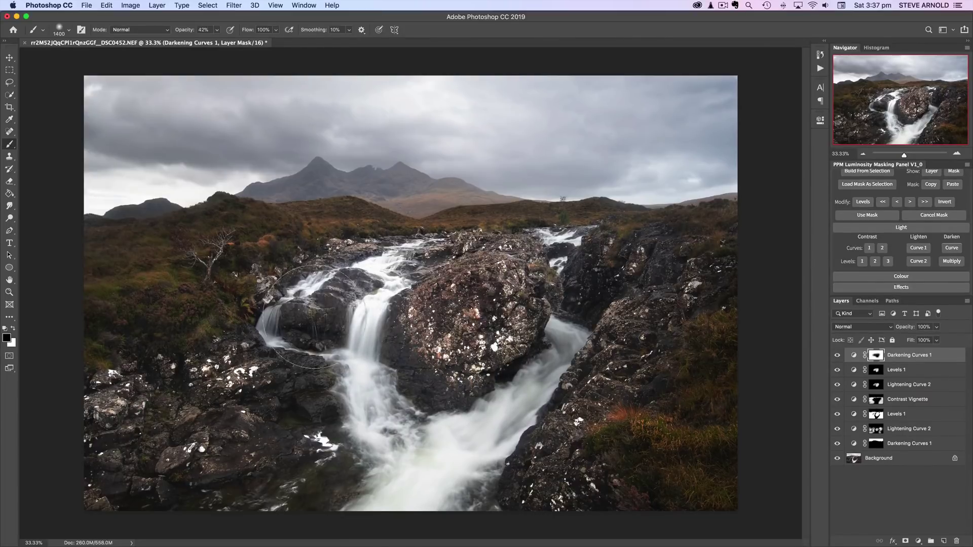
{"action": "left_click", "coordinate": [838, 356]}
{"action": "left_click", "coordinate": [838, 355]}
{"action": "left_click", "coordinate": [838, 355]}
{"action": "left_click", "coordinate": [837, 355]}
{"action": "left_click", "coordinate": [837, 355]}
{"action": "left_click", "coordinate": [837, 356]}
- Add a Curves adjustment layer at the top of the stack and darken the midtones from input 137 to output 110
{"action": "left_click", "coordinate": [895, 488]}
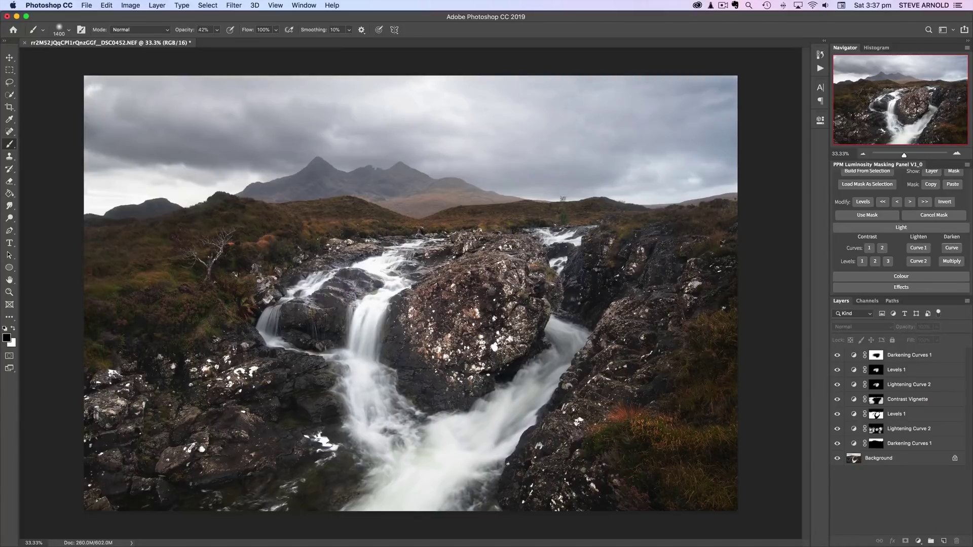
{"action": "left_click", "coordinate": [918, 542]}
{"action": "left_click", "coordinate": [929, 407]}
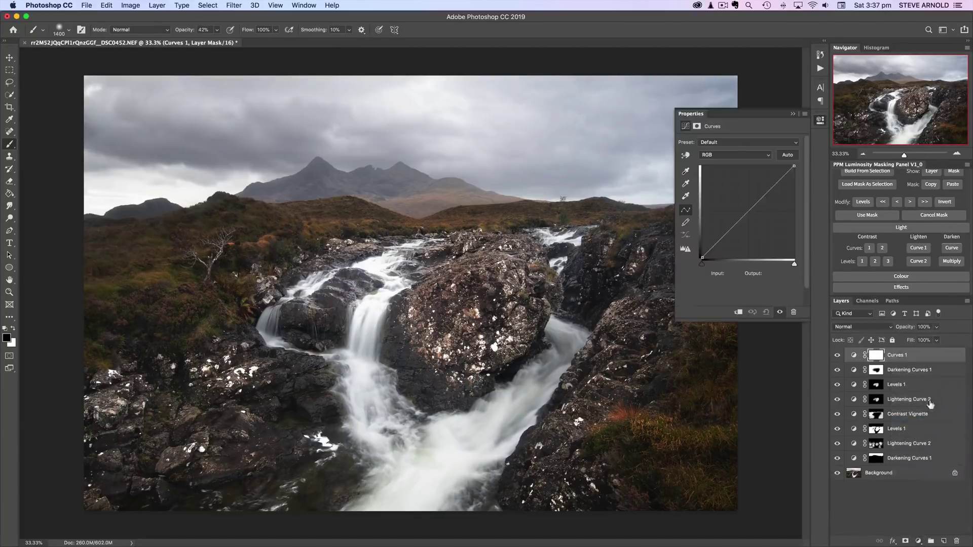
{"action": "left_click_drag", "start_coordinate": [751, 205], "coordinate": [752, 218]}
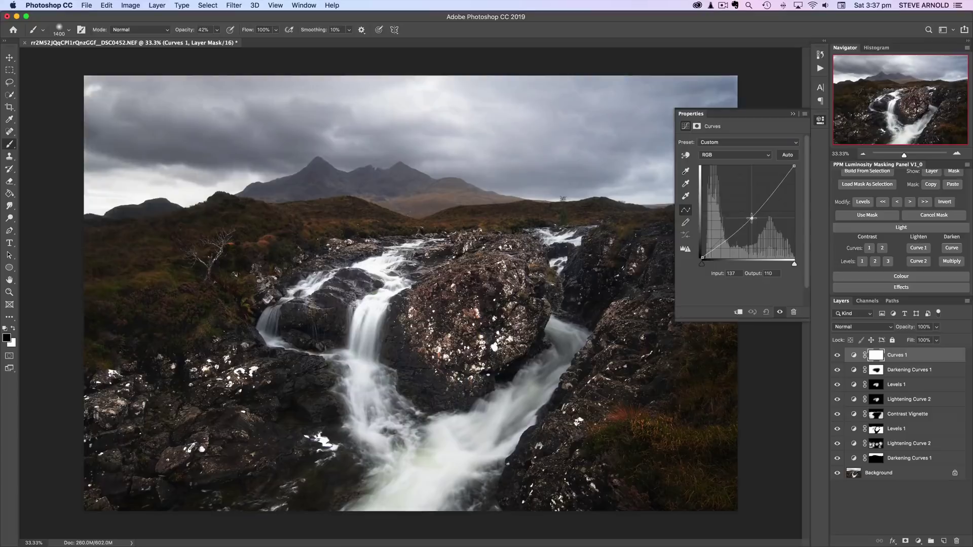
- Invert the Curves 1 mask to black and paint white across the upper sky with the 1400 px brush at 42% opacity
{"action": "left_click", "coordinate": [876, 355]}
{"action": "key", "text": "ctrl+i"}
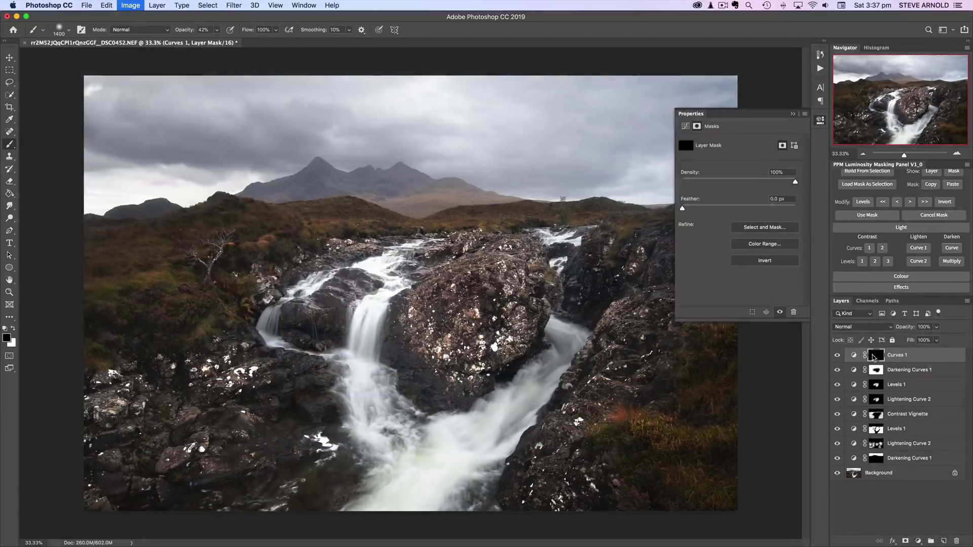
{"action": "left_click", "coordinate": [820, 124]}
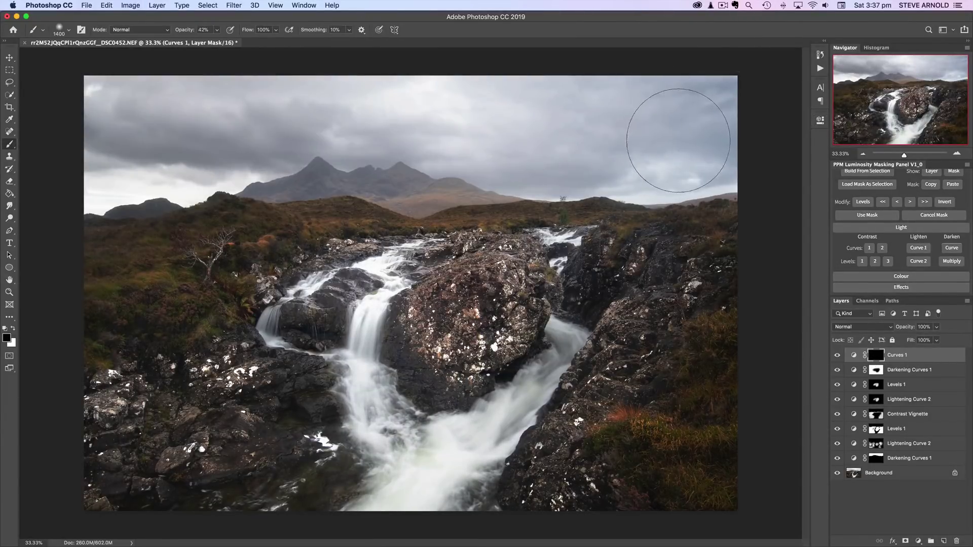
{"action": "left_click", "coordinate": [13, 328]}
{"action": "mouse_move", "coordinate": [690, 123]}
{"action": "left_mouse_down"}
{"action": "mouse_move", "coordinate": [274, 104]}
{"action": "mouse_move", "coordinate": [113, 122]}
{"action": "mouse_move", "coordinate": [86, 147]}
{"action": "left_mouse_up"}
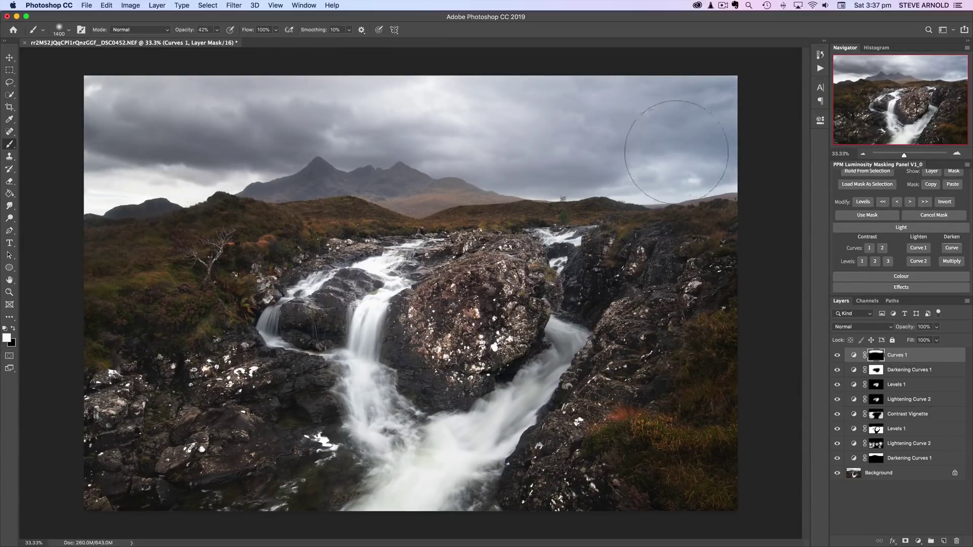
- Compare the photo with and without the Curves 1 layer, and with and without all the adjustment layers
{"action": "left_click", "coordinate": [864, 154]}
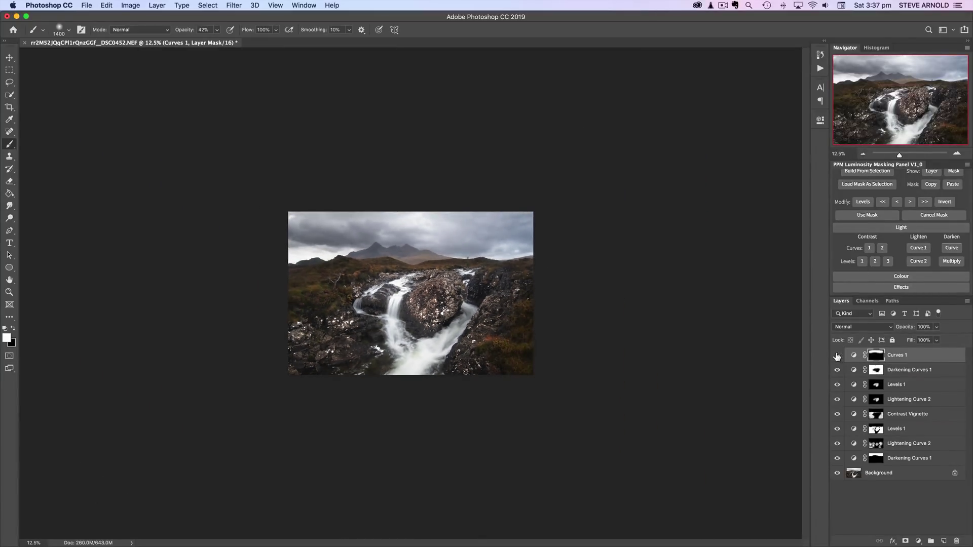
{"action": "mouse_move", "coordinate": [837, 356]}
{"action": "left_mouse_down"}
{"action": "mouse_move", "coordinate": [835, 458]}
{"action": "mouse_move", "coordinate": [837, 358]}
{"action": "left_mouse_up"}
{"action": "mouse_move", "coordinate": [837, 357]}
{"action": "left_mouse_down"}
{"action": "mouse_move", "coordinate": [838, 455]}
{"action": "mouse_move", "coordinate": [837, 355]}
{"action": "left_mouse_up"}
{"action": "left_click", "coordinate": [957, 155]}
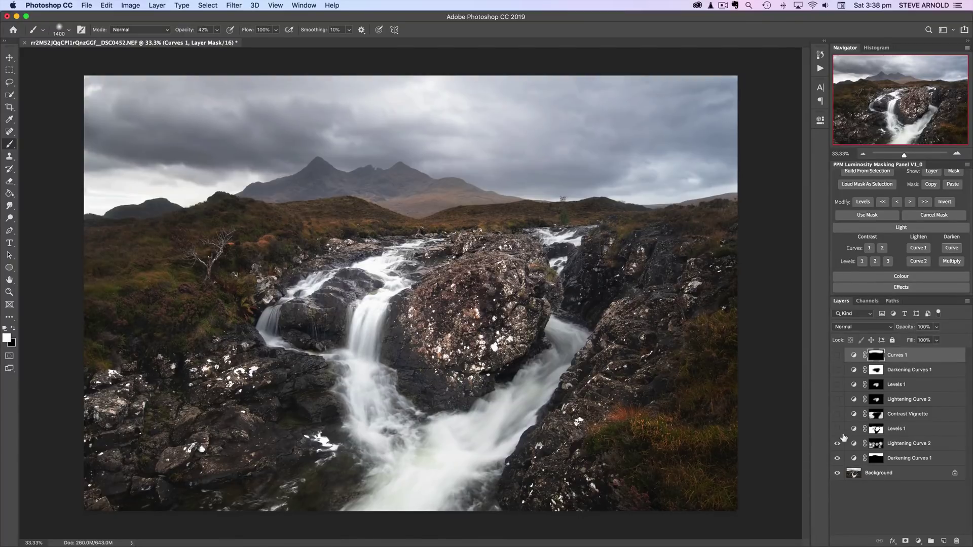
{"action": "left_click", "coordinate": [837, 458], "text": "alt"}
{"action": "left_click", "coordinate": [834, 358]}
- Add an Orton Effect layer at the top of the stack and invert its mask to white
{"action": "scroll", "coordinate": [897, 253], "scroll_direction": "down", "scroll_amount": 3}
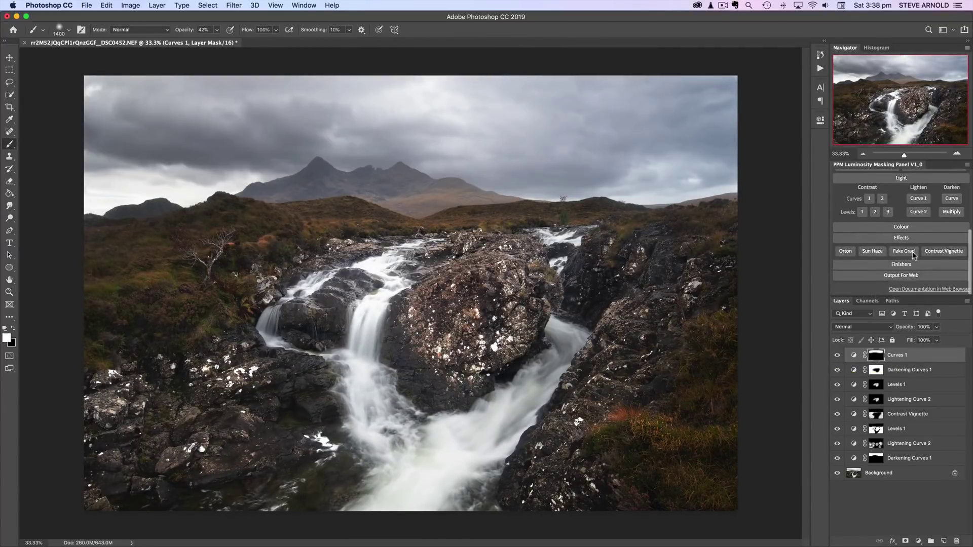
{"action": "left_click", "coordinate": [845, 255]}
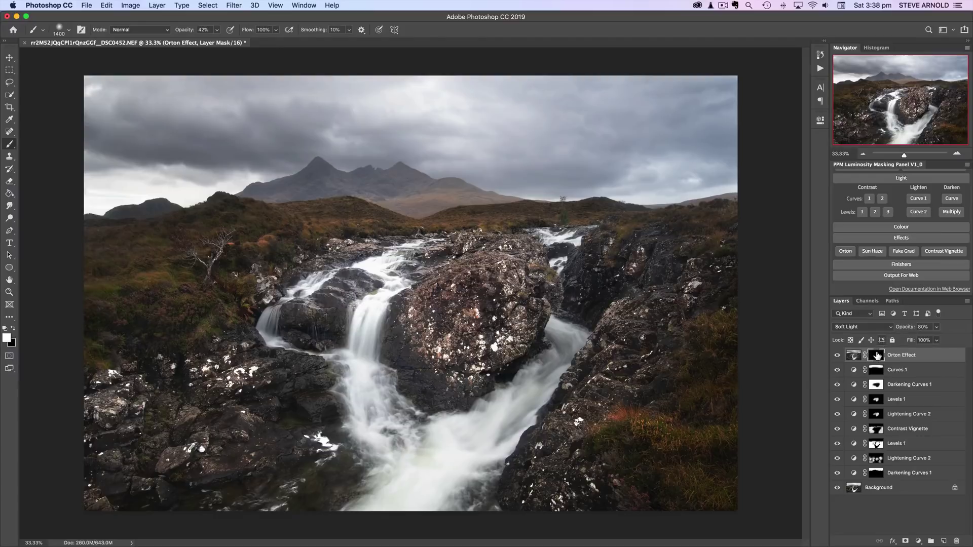
{"action": "key", "text": "super+i"}
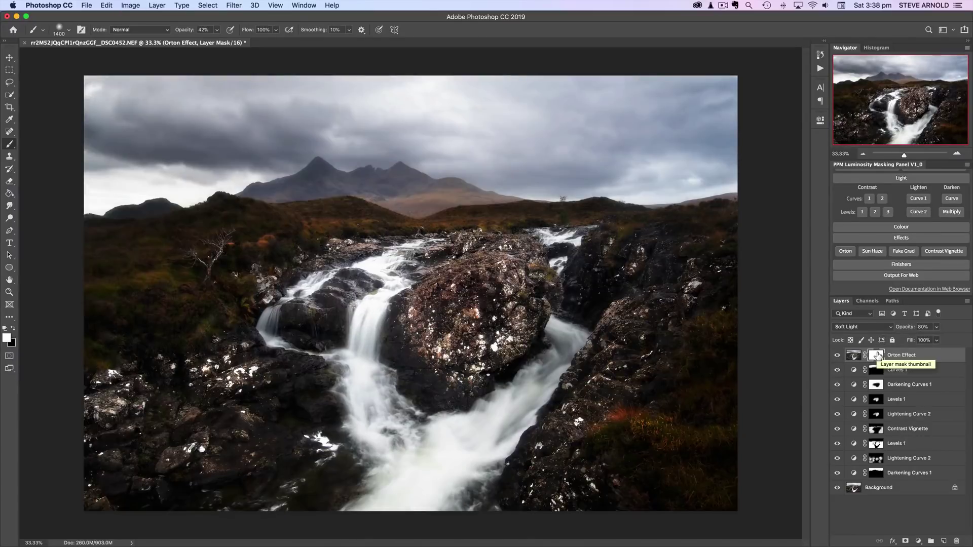
- Lower the Orton Effect layer's opacity to 51% and compare the photo with and without it
{"action": "left_click", "coordinate": [854, 356]}
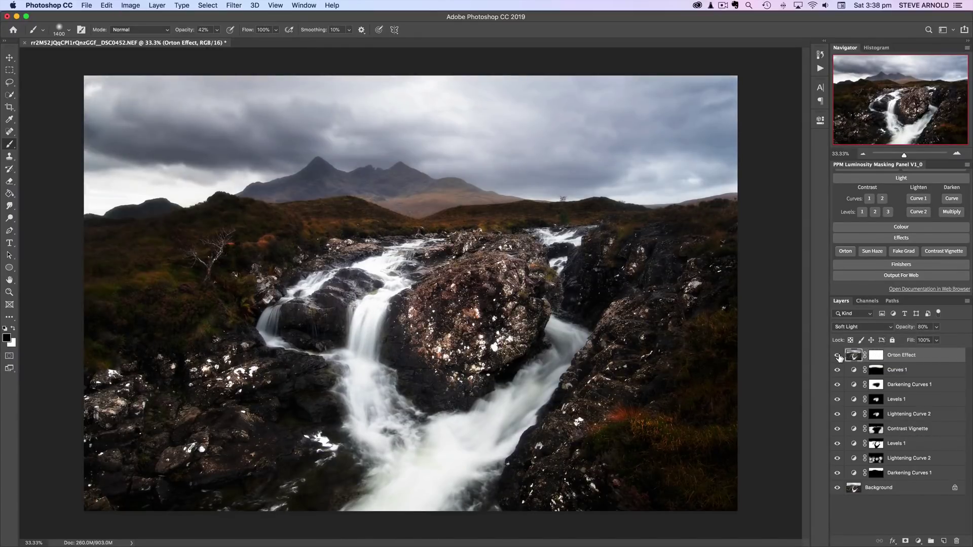
{"action": "left_click", "coordinate": [838, 356]}
{"action": "left_click", "coordinate": [838, 355]}
{"action": "left_click_drag", "start_coordinate": [904, 328], "coordinate": [886, 330]}
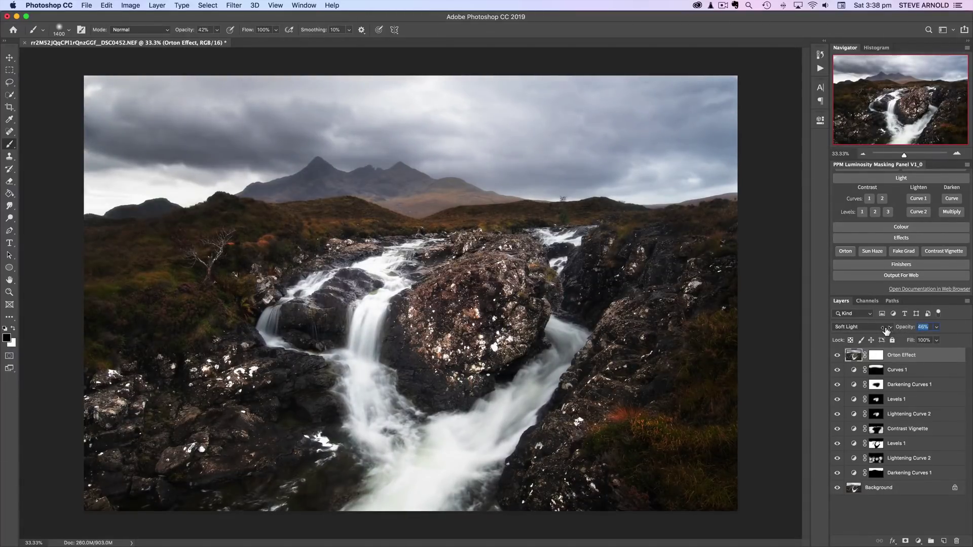
{"action": "left_click_drag", "start_coordinate": [886, 330], "coordinate": [886, 335]}
{"action": "left_click", "coordinate": [838, 356]}
{"action": "left_click", "coordinate": [837, 355]}
- Try the level 5 darks luminosity selection with the preview turned off, and deselect it
{"action": "left_click", "coordinate": [876, 355]}
{"action": "scroll", "coordinate": [885, 197], "scroll_direction": "up", "scroll_amount": 5}
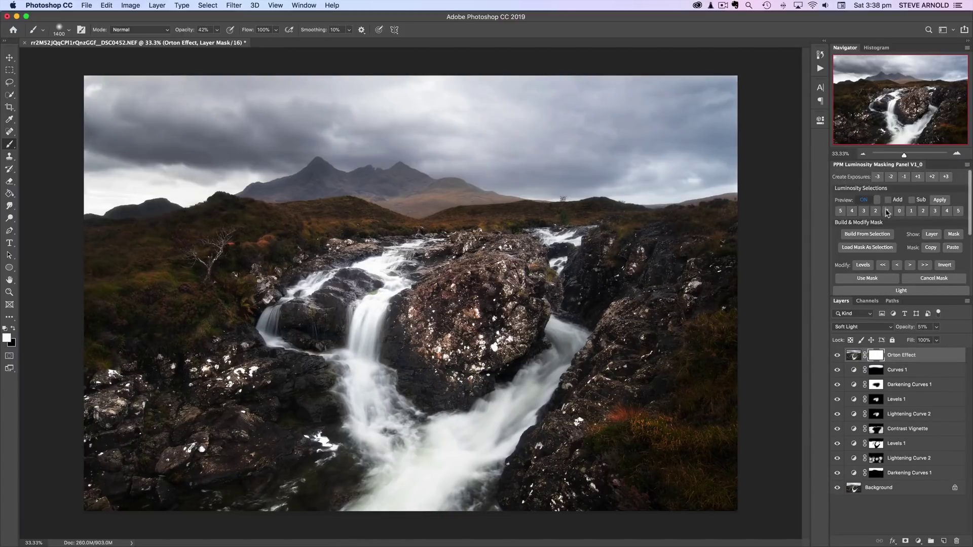
{"action": "left_click", "coordinate": [864, 201]}
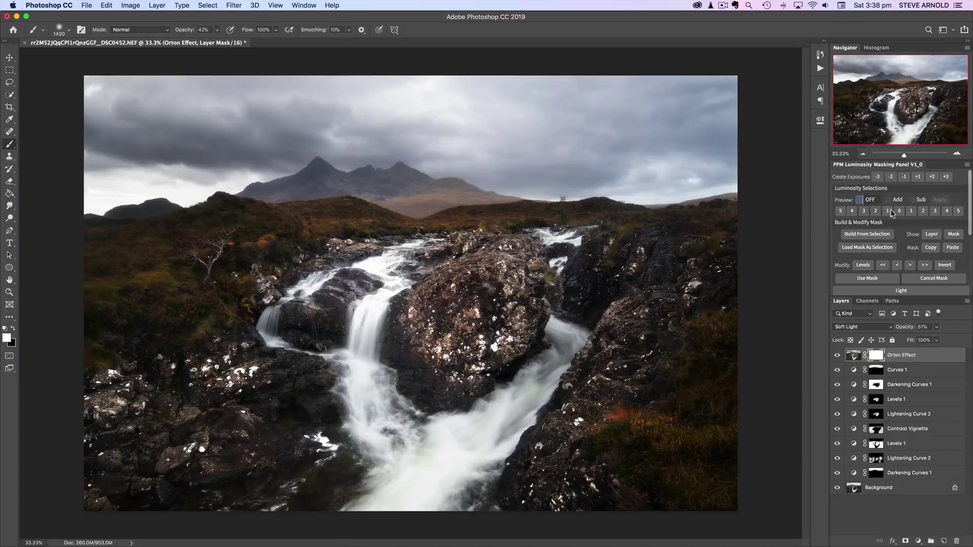
{"action": "left_click", "coordinate": [841, 211]}
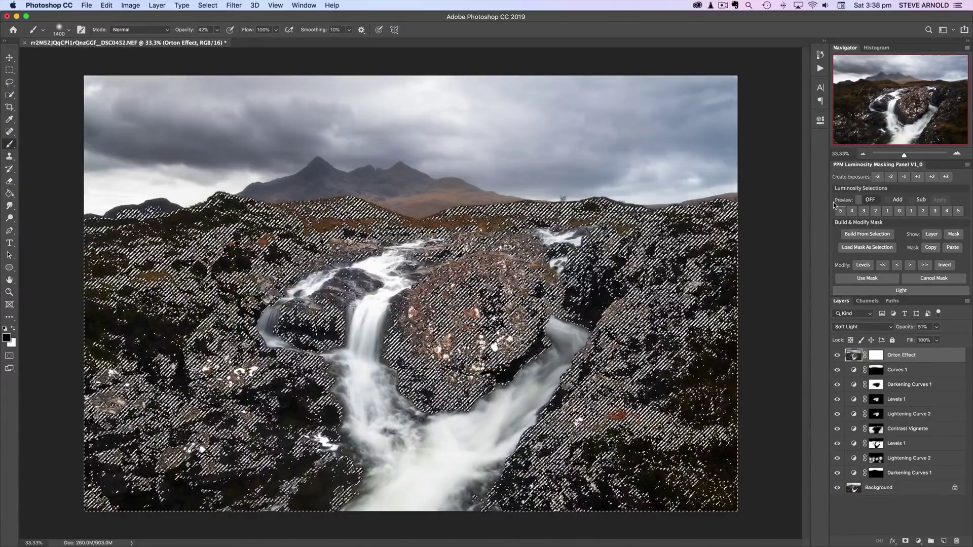
{"action": "key", "text": "super+d"}
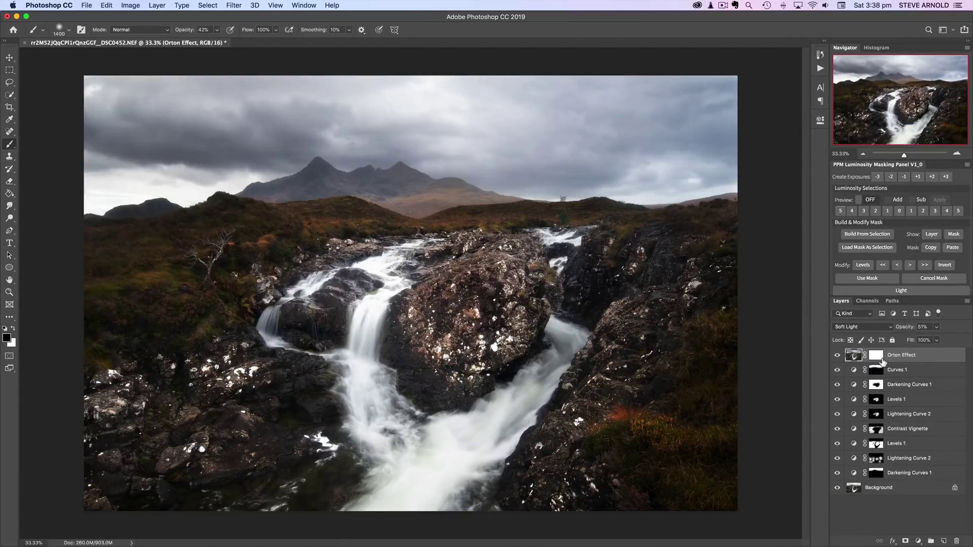
- Paint black on the Orton Effect mask over the dark rocks and hillside beside the waterfall, with a 1400 px brush at 100% opacity
{"action": "left_click", "coordinate": [877, 356]}
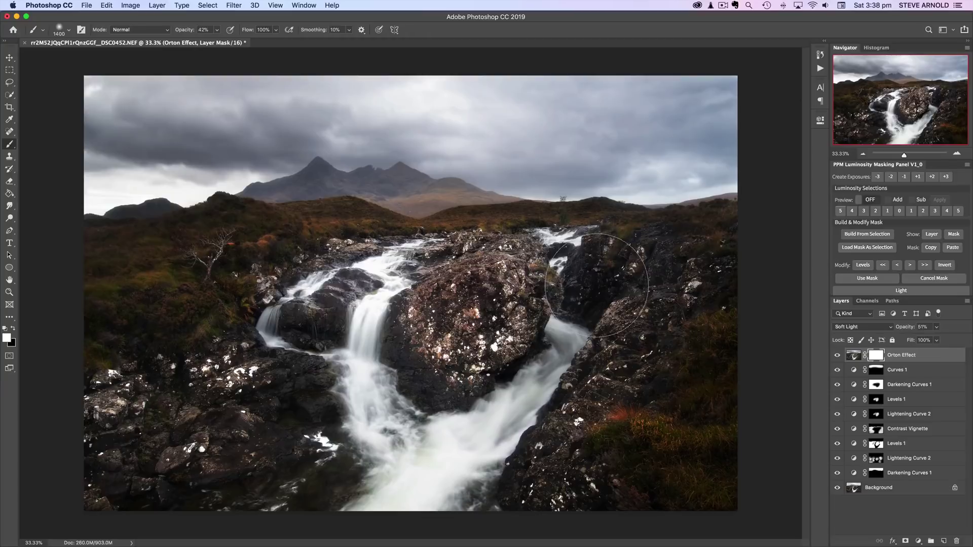
{"action": "key", "text": "0"}
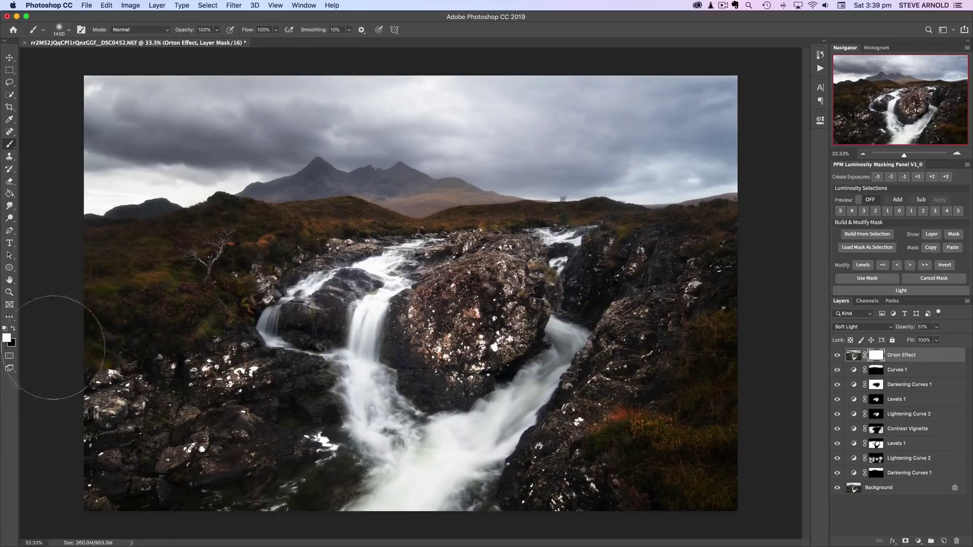
{"action": "left_click", "coordinate": [13, 329]}
{"action": "mouse_move", "coordinate": [582, 291]}
{"action": "left_mouse_down"}
{"action": "mouse_move", "coordinate": [591, 324]}
{"action": "mouse_move", "coordinate": [566, 441]}
{"action": "mouse_move", "coordinate": [644, 319]}
{"action": "mouse_move", "coordinate": [618, 272]}
{"action": "left_mouse_up"}
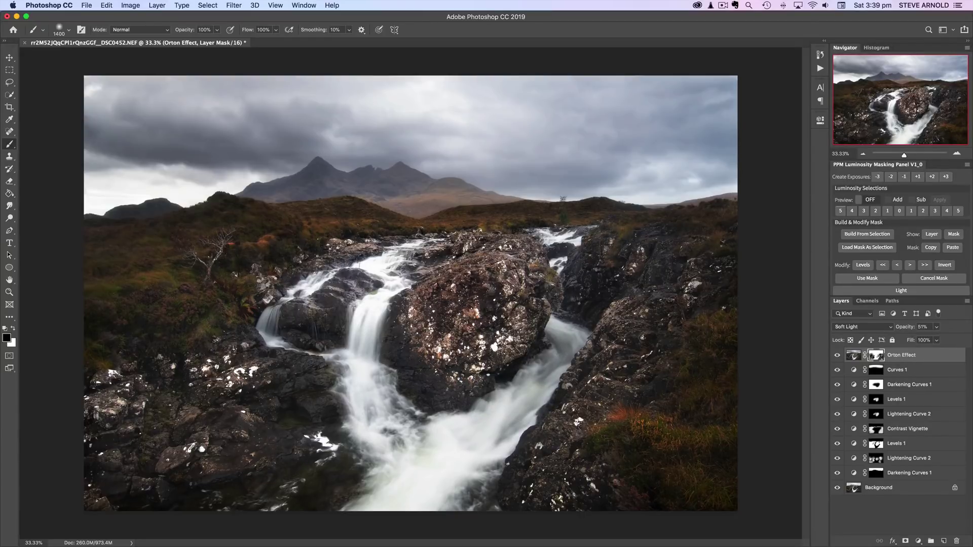
{"action": "mouse_move", "coordinate": [209, 242]}
{"action": "left_mouse_down"}
{"action": "mouse_move", "coordinate": [142, 239]}
{"action": "mouse_move", "coordinate": [113, 250]}
{"action": "mouse_move", "coordinate": [130, 348]}
{"action": "mouse_move", "coordinate": [205, 324]}
{"action": "left_mouse_up"}
- Review the image with the masked Orton Effect at zoom levels between 12.5% and 33.33%
{"action": "left_click", "coordinate": [864, 154]}
{"action": "left_click", "coordinate": [864, 154]}
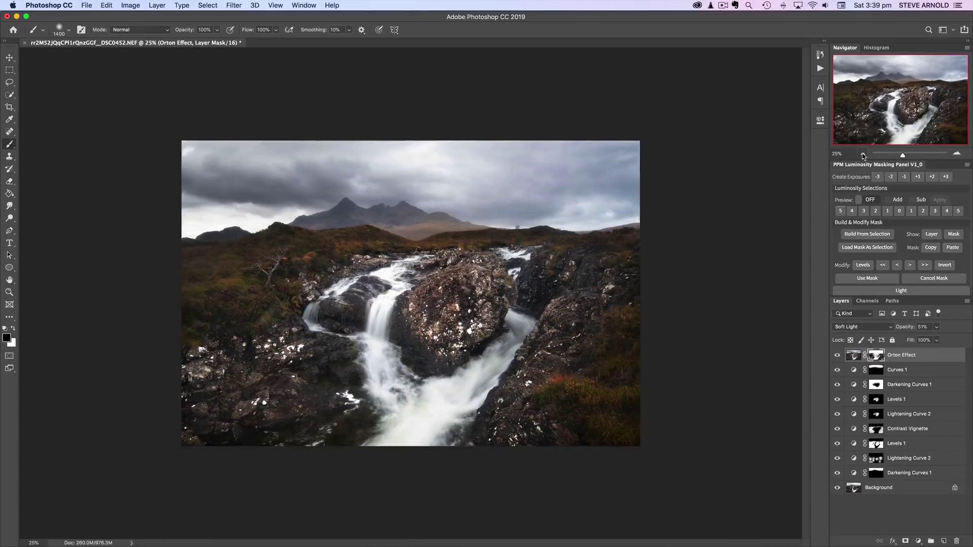
{"action": "left_click", "coordinate": [864, 154]}
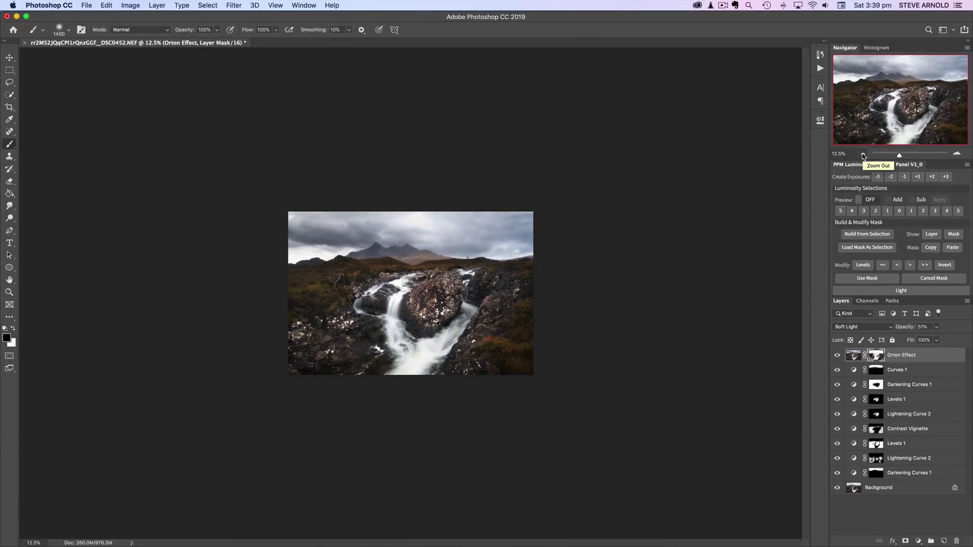
{"action": "left_click", "coordinate": [957, 153]}
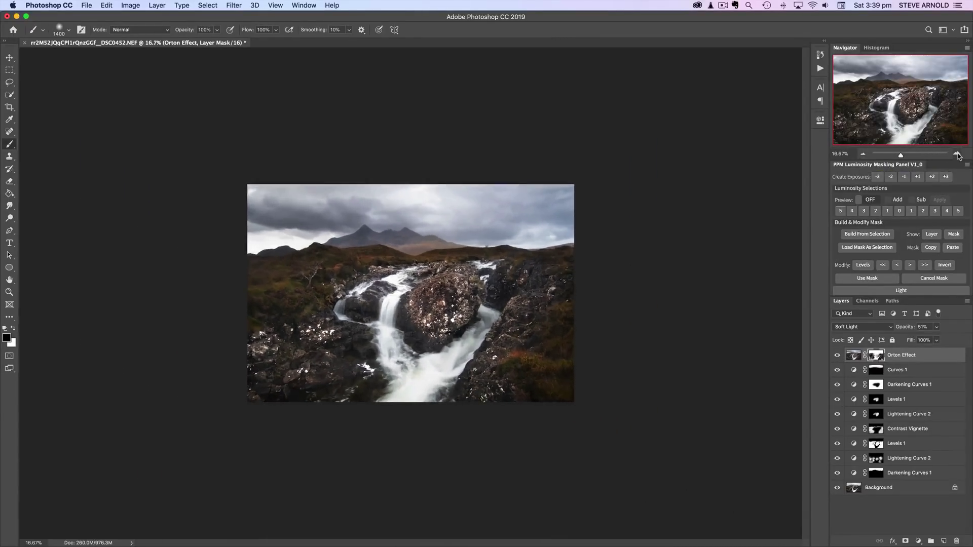
{"action": "left_click", "coordinate": [957, 154]}
{"action": "left_click", "coordinate": [957, 153]}
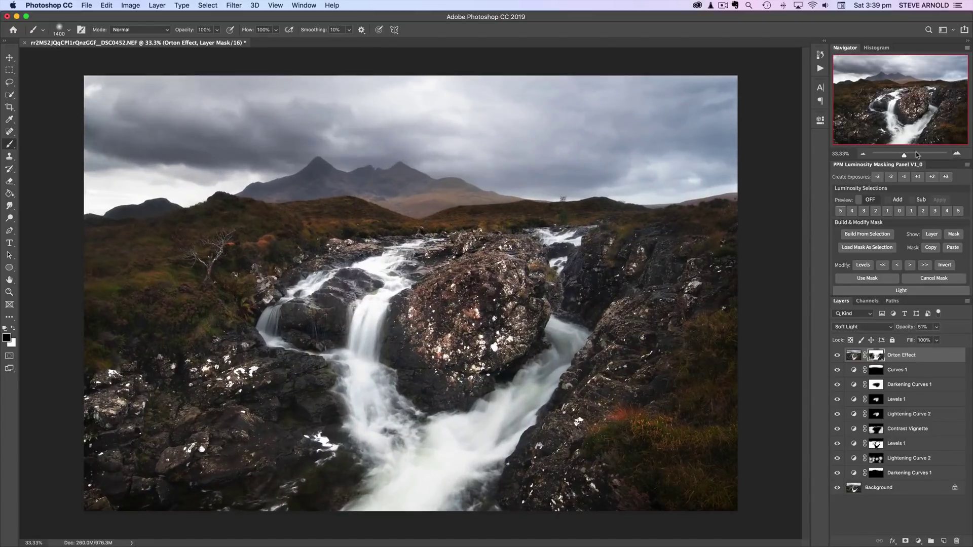
{"action": "left_click", "coordinate": [864, 154]}
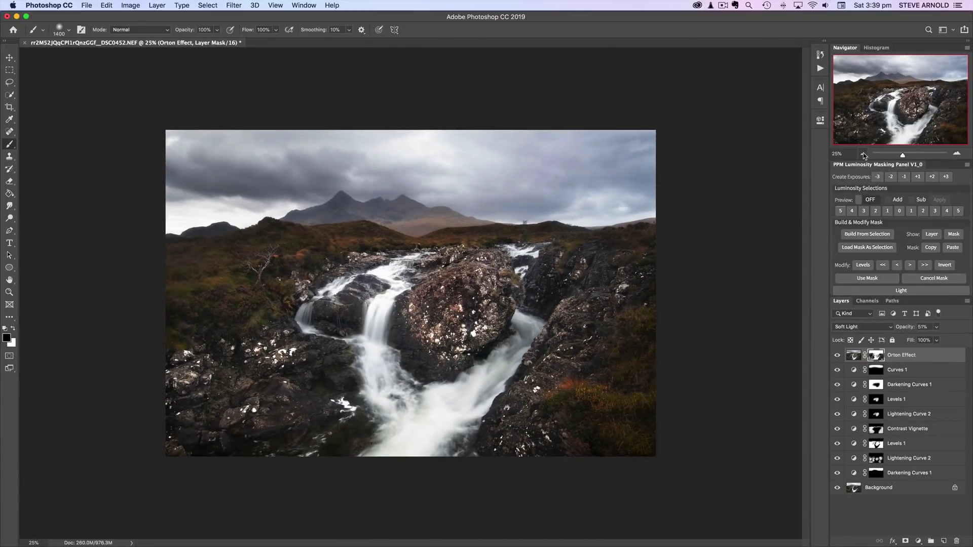
{"action": "key", "text": "super+d"}
{"action": "left_click", "coordinate": [959, 154]}
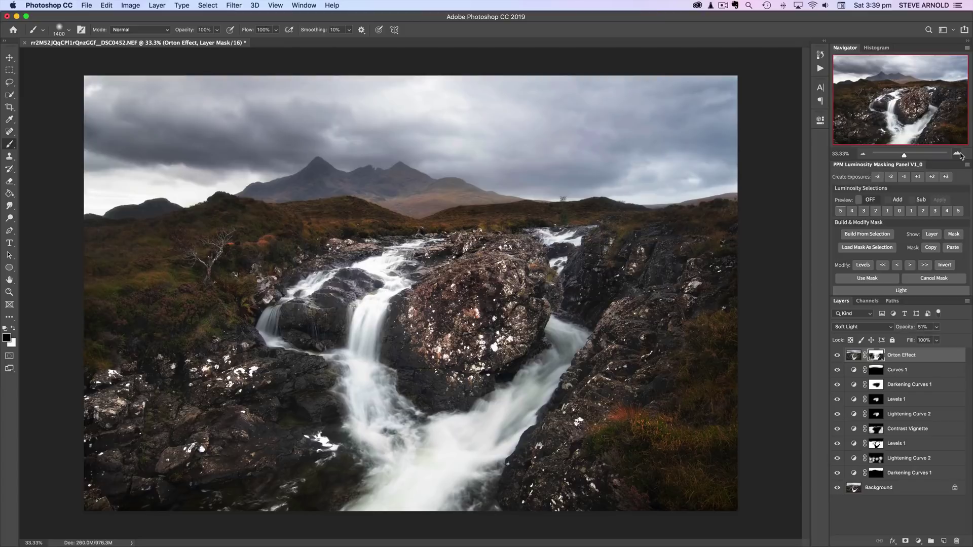